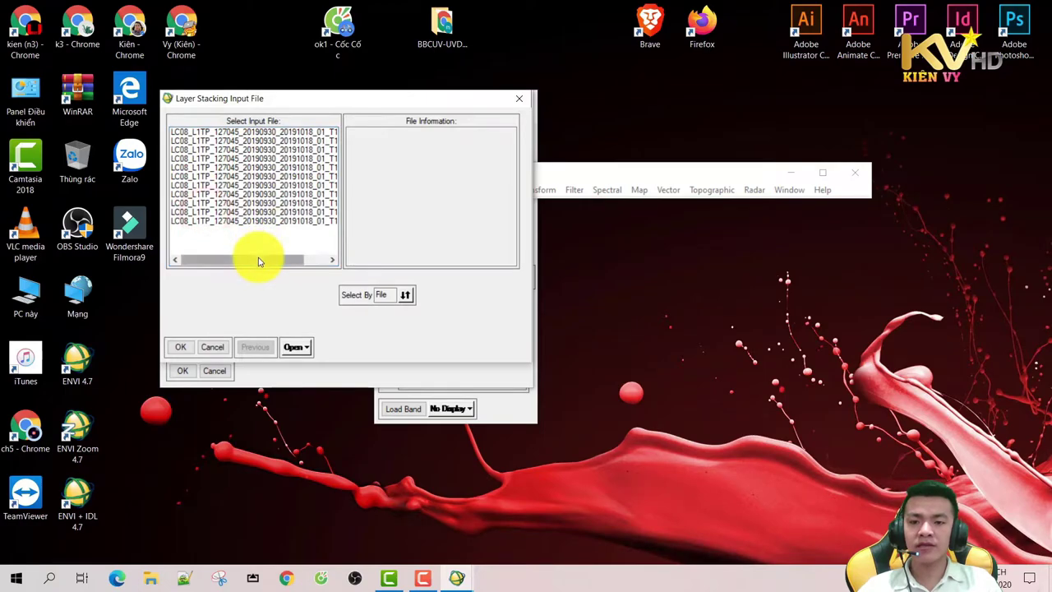
# Step: Add the Landsat band files ending in B1.TIF and B2.TIF to the layer stacking list
pyautogui.click(316, 222)
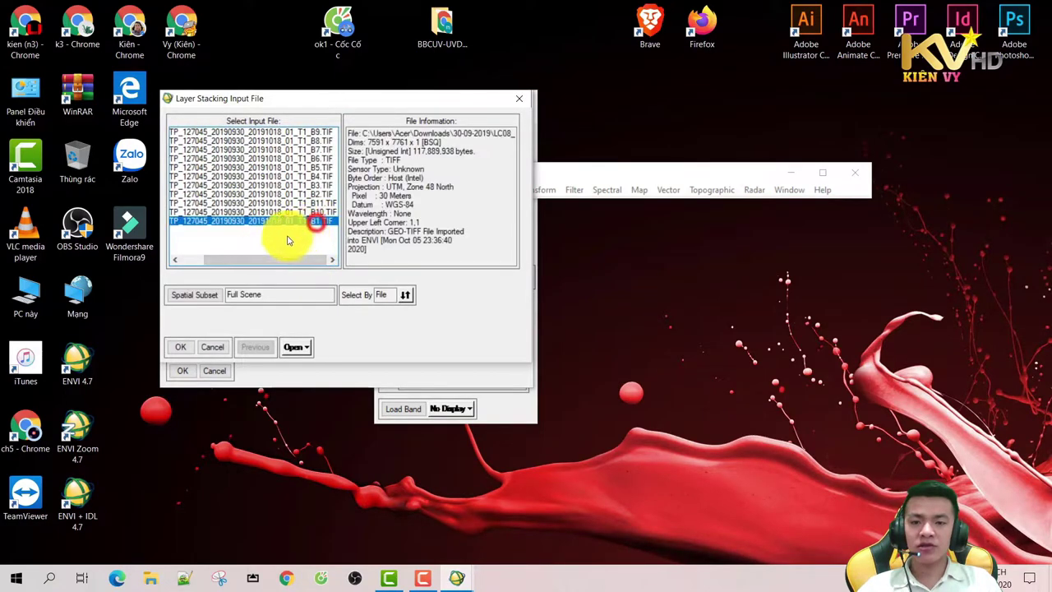
pyautogui.click(182, 346)
pyautogui.click(203, 217)
pyautogui.moveTo(240, 260); pyautogui.dragTo(274, 263)
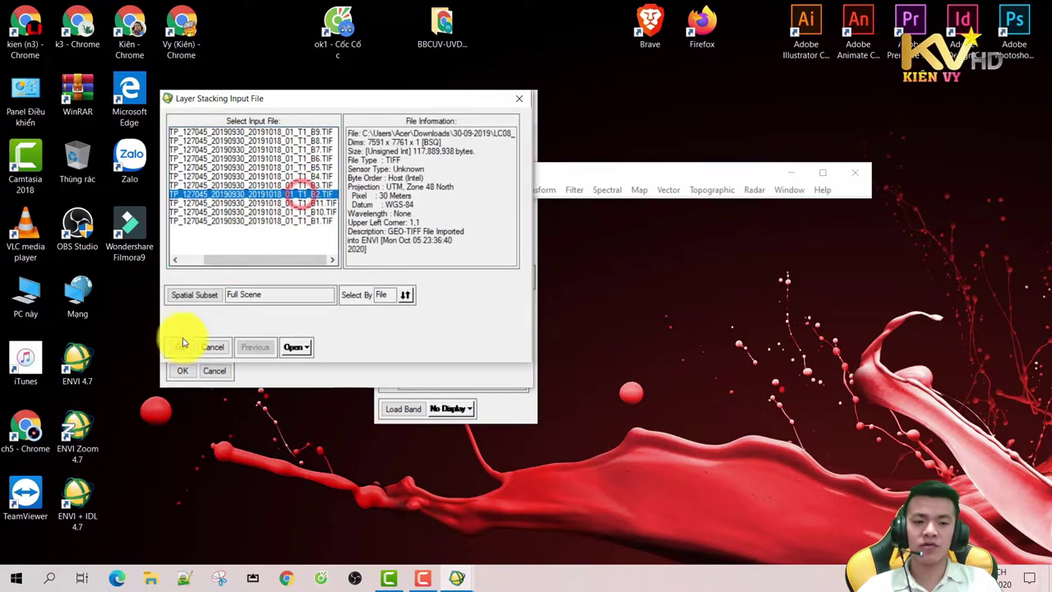
pyautogui.click(182, 346)
# Step: Import the B3.TIF and B4.TIF band files into the layer stack after the B2 band
pyautogui.click(190, 218)
pyautogui.moveTo(234, 260); pyautogui.dragTo(266, 263)
pyautogui.click(300, 185)
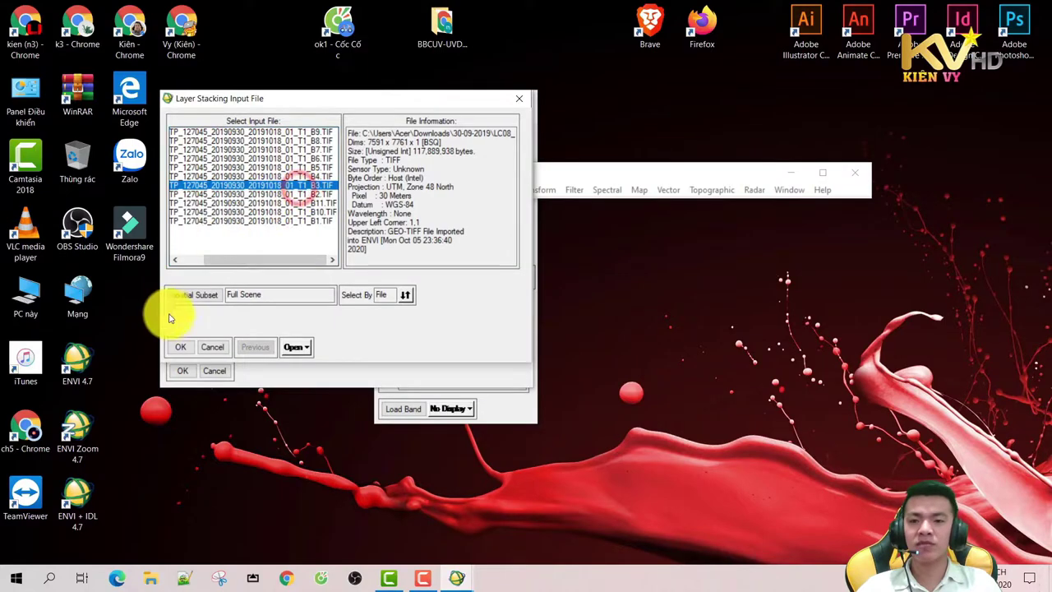
pyautogui.click(176, 343)
pyautogui.click(185, 213)
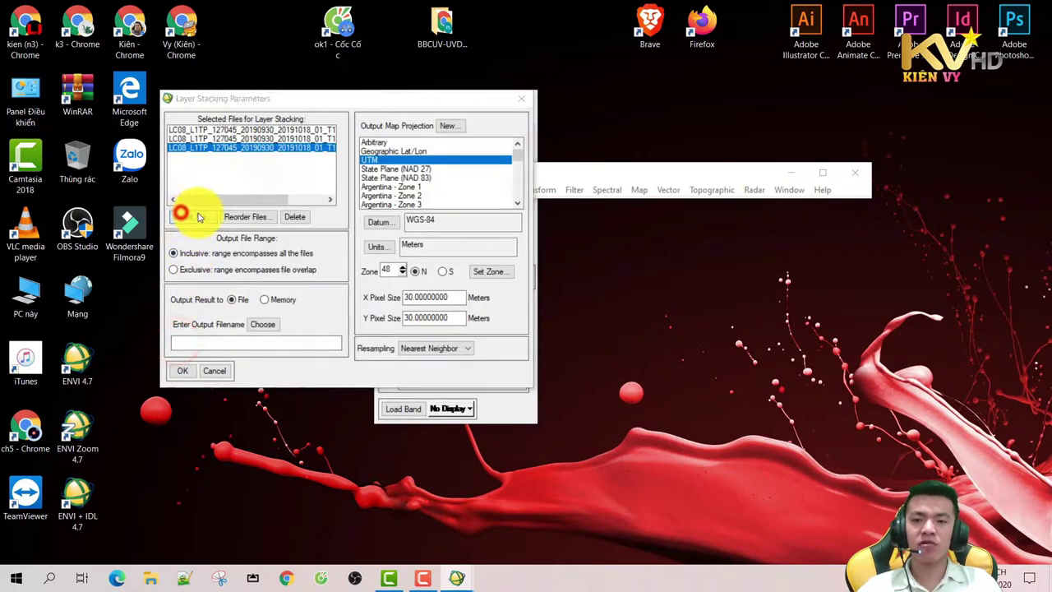
pyautogui.moveTo(252, 260); pyautogui.dragTo(327, 253)
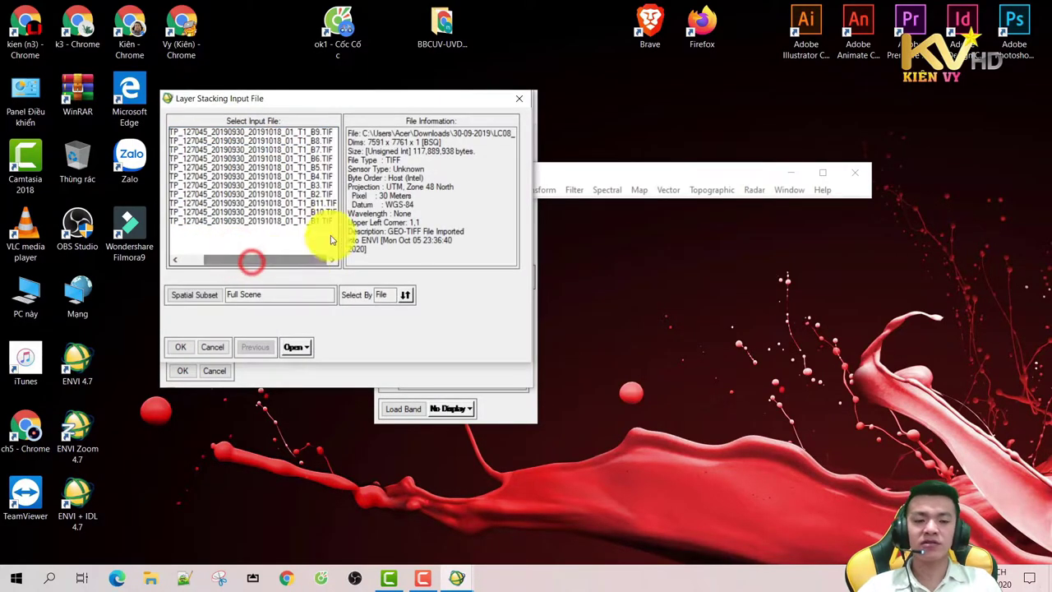
pyautogui.click(180, 346)
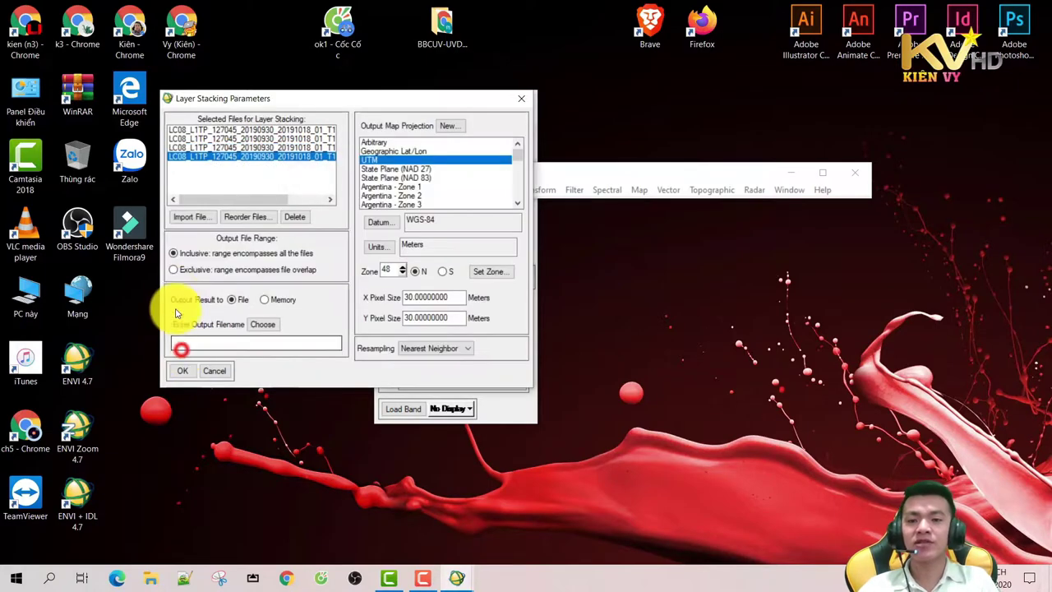
# Step: Import the B5.TIF and B6.TIF band files as the next layers of the stack
pyautogui.click(189, 216)
pyautogui.moveTo(237, 258); pyautogui.dragTo(281, 261)
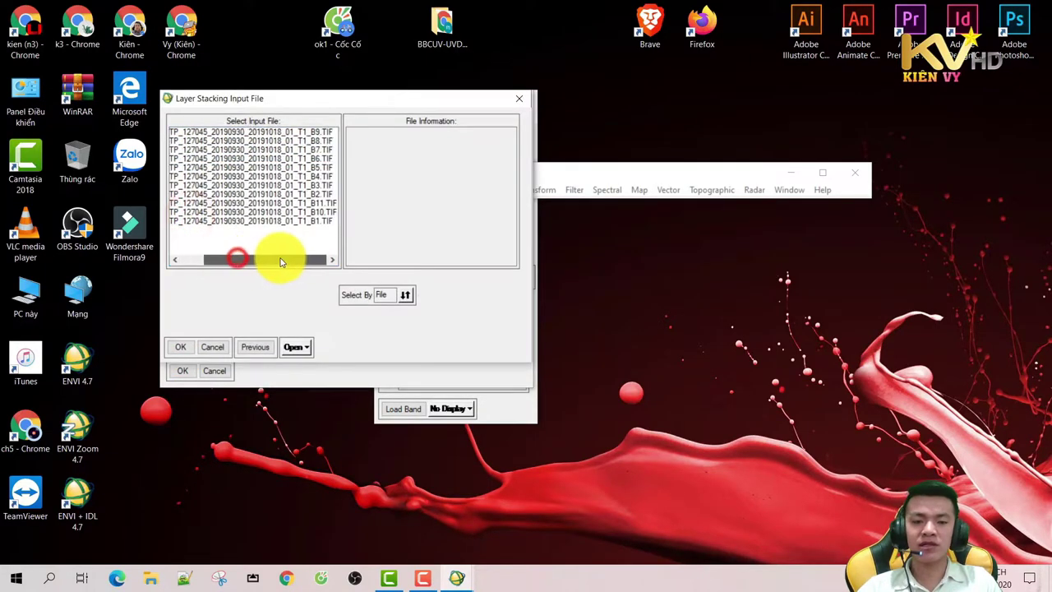
pyautogui.click(300, 168)
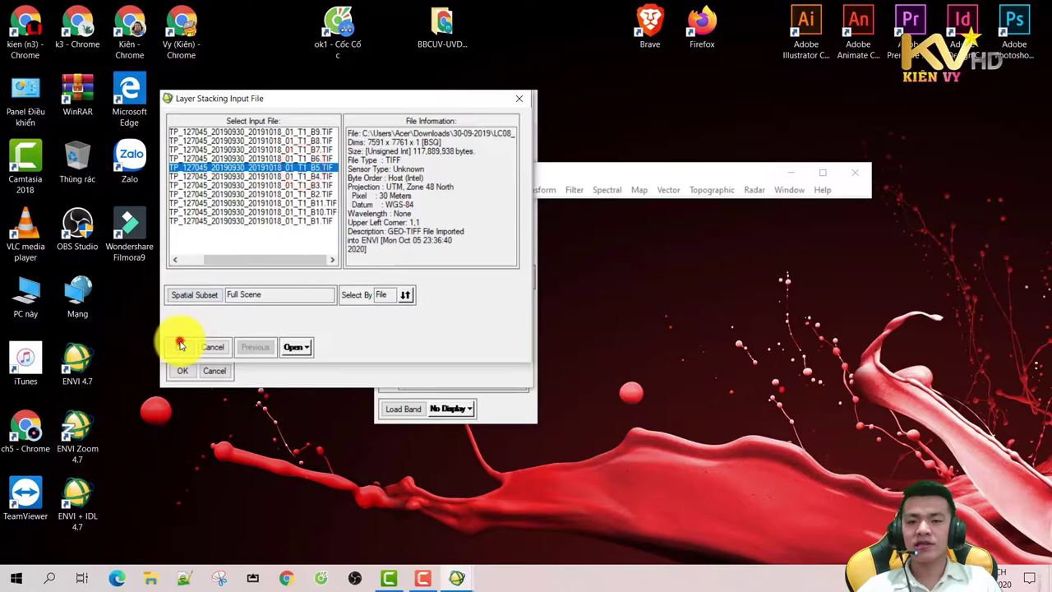
pyautogui.click(180, 346)
pyautogui.click(189, 215)
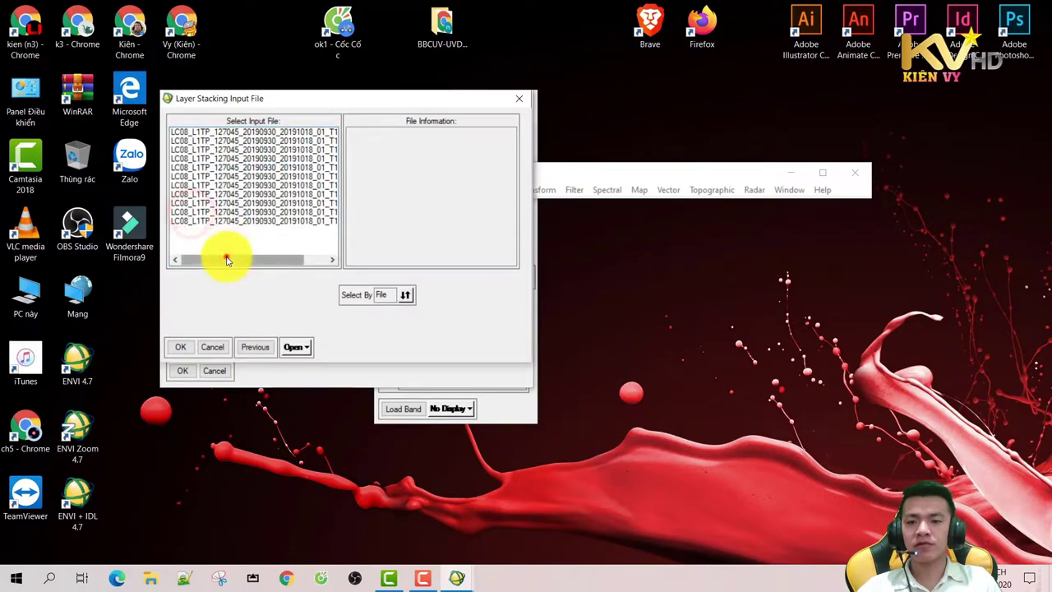
pyautogui.moveTo(228, 260); pyautogui.dragTo(283, 243)
pyautogui.click(298, 160)
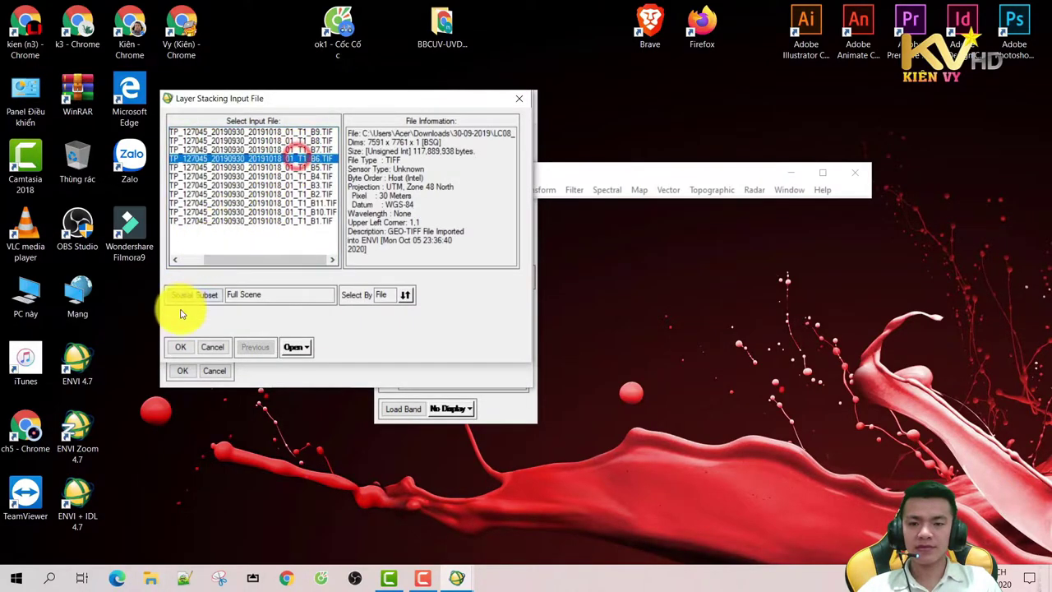
pyautogui.click(182, 346)
# Step: Import the B7.TIF and B8.TIF band files as the next layers of the stack
pyautogui.click(198, 218)
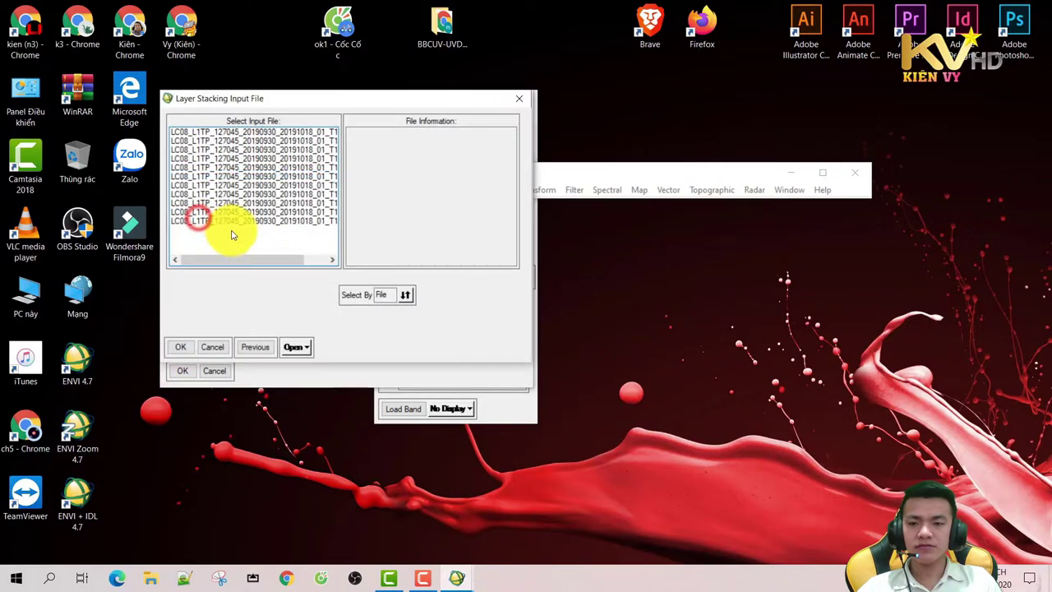
pyautogui.moveTo(238, 259); pyautogui.dragTo(290, 262)
pyautogui.click(288, 160)
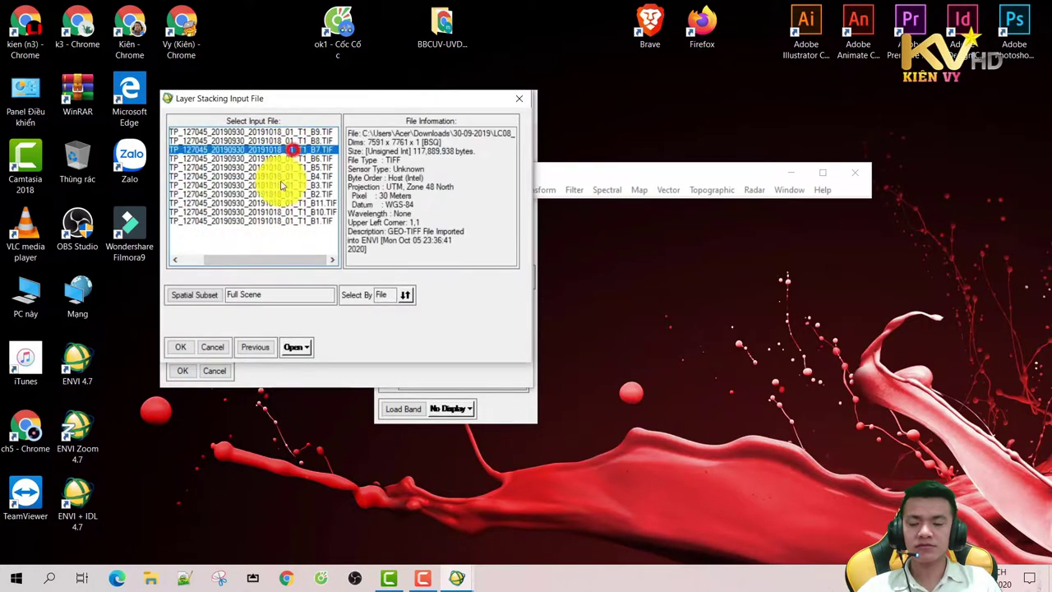
pyautogui.click(181, 345)
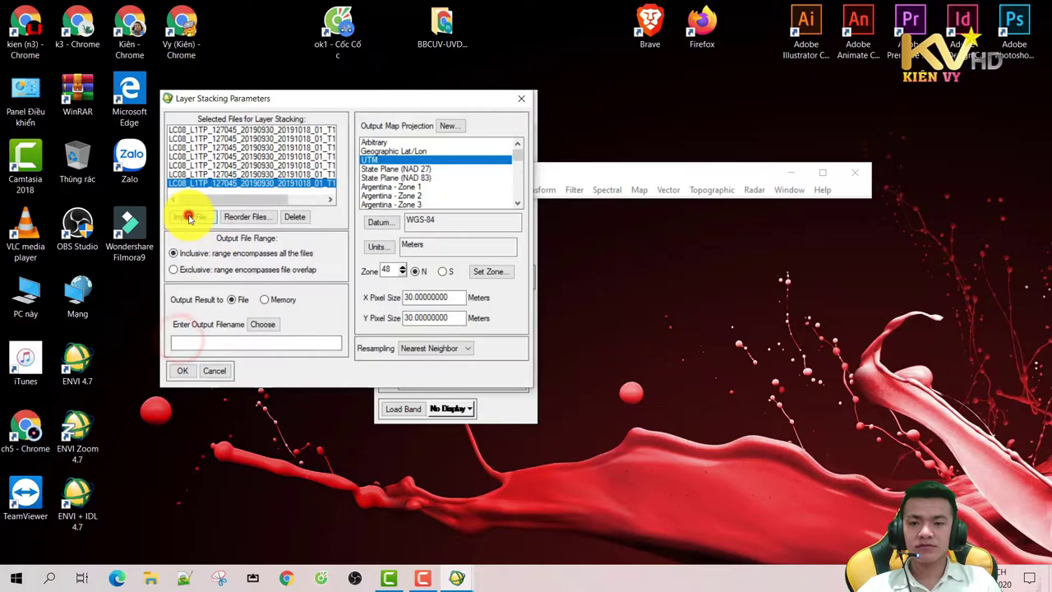
pyautogui.click(190, 216)
pyautogui.moveTo(239, 259); pyautogui.dragTo(299, 261)
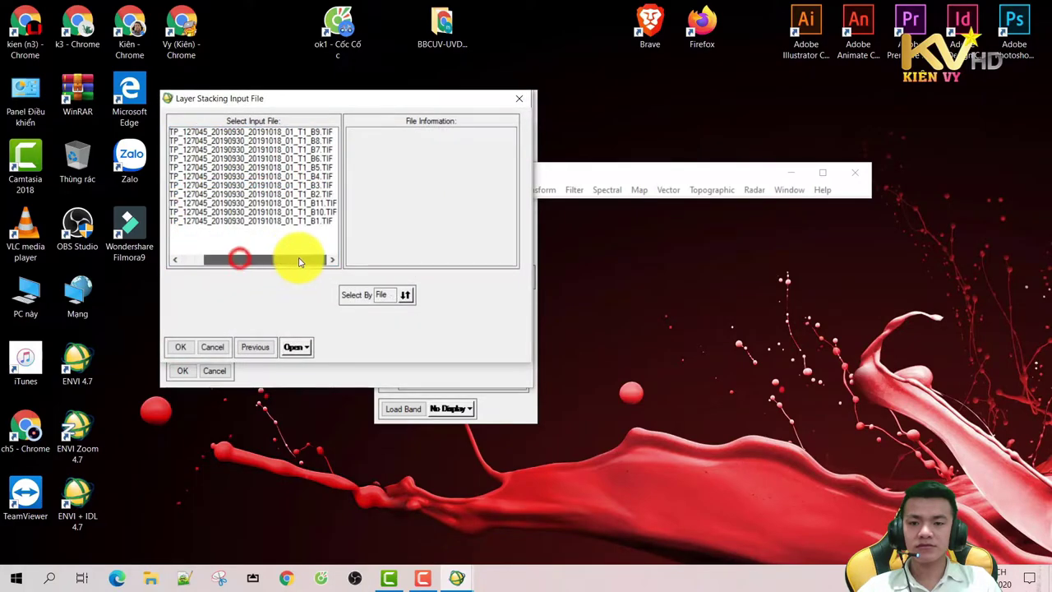
pyautogui.click(310, 150)
pyautogui.click(174, 342)
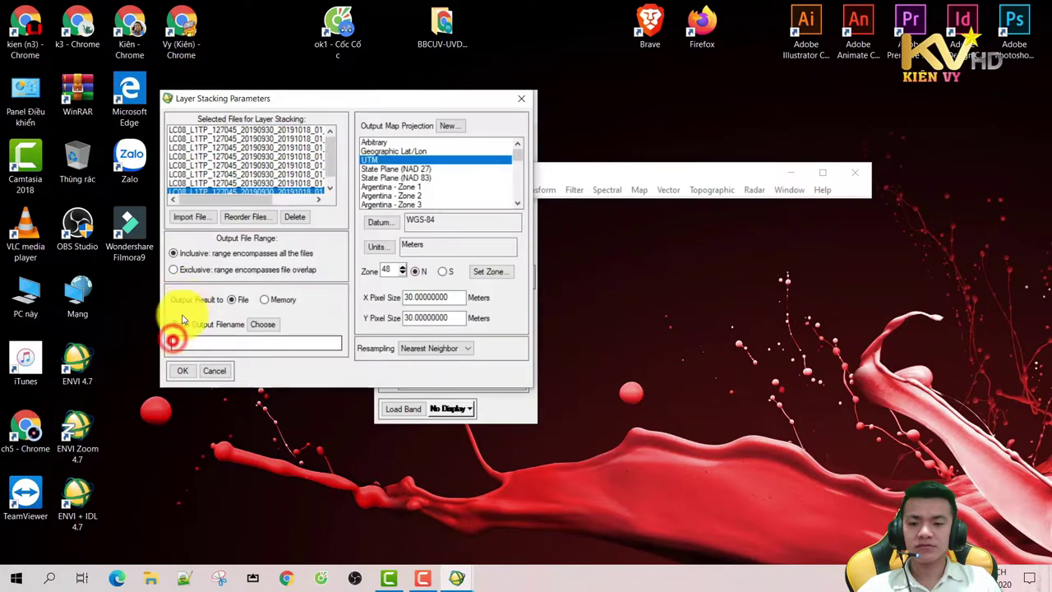
# Step: Import the B9.TIF and B10.TIF band files as the next layers of the stack
pyautogui.click(186, 216)
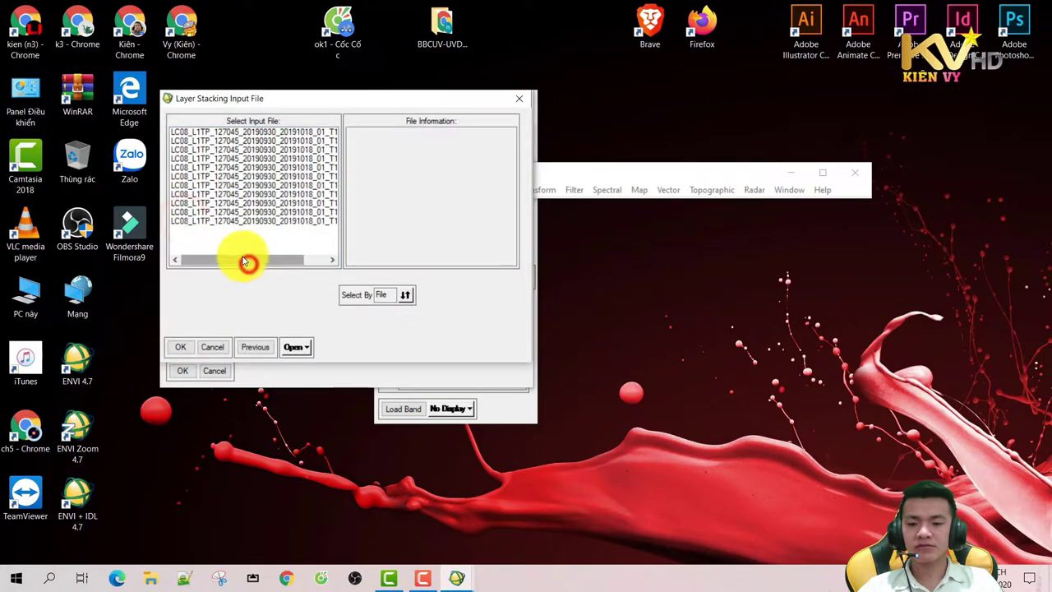
pyautogui.moveTo(244, 262); pyautogui.dragTo(324, 259)
pyautogui.moveTo(300, 138); pyautogui.dragTo(176, 287)
pyautogui.click(180, 347)
pyautogui.click(186, 216)
pyautogui.moveTo(219, 257); pyautogui.dragTo(263, 259)
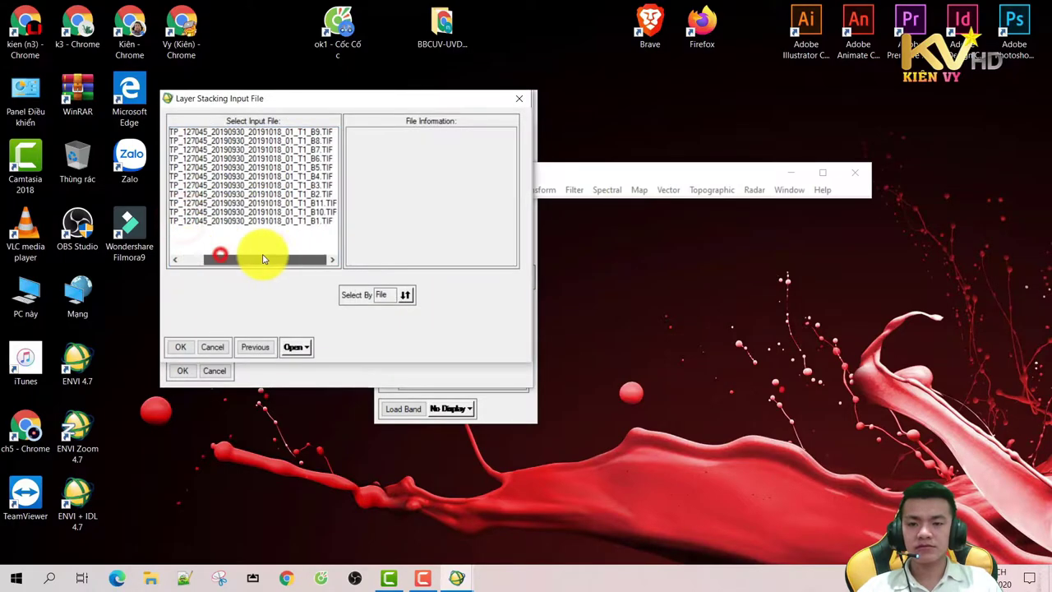
pyautogui.click(297, 212)
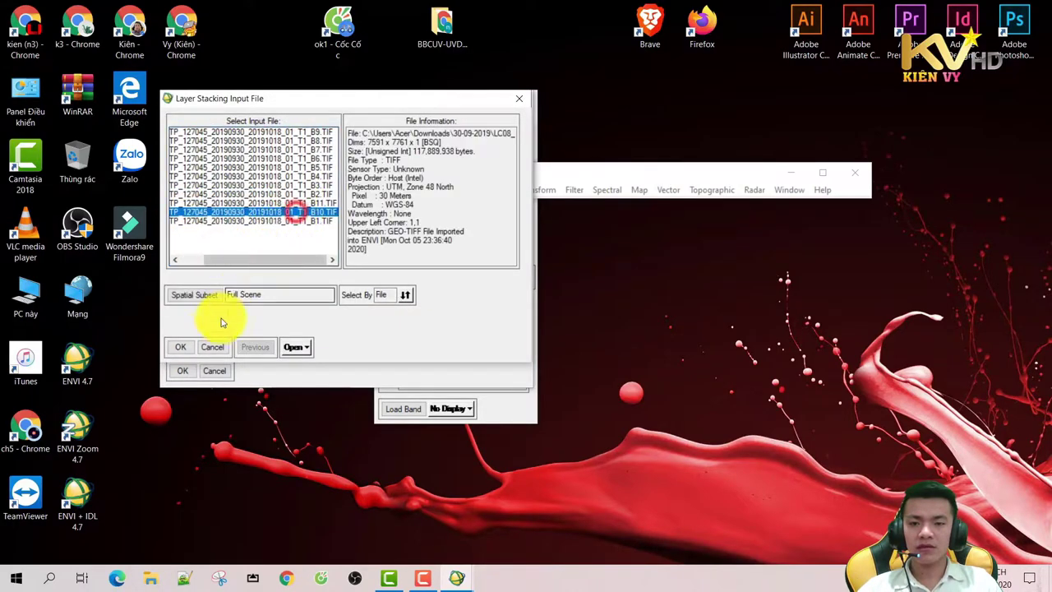
pyautogui.click(188, 345)
# Step: Import the B11.TIF band file as the last layer of the stack
pyautogui.click(189, 216)
pyautogui.moveTo(272, 257); pyautogui.dragTo(294, 257)
pyautogui.click(320, 203)
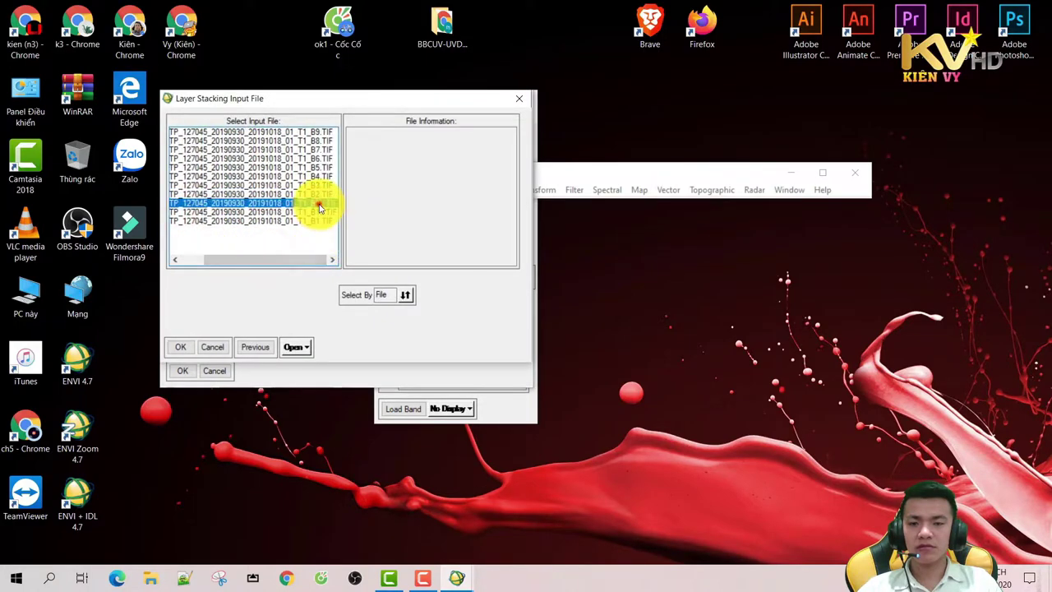
pyautogui.click(180, 346)
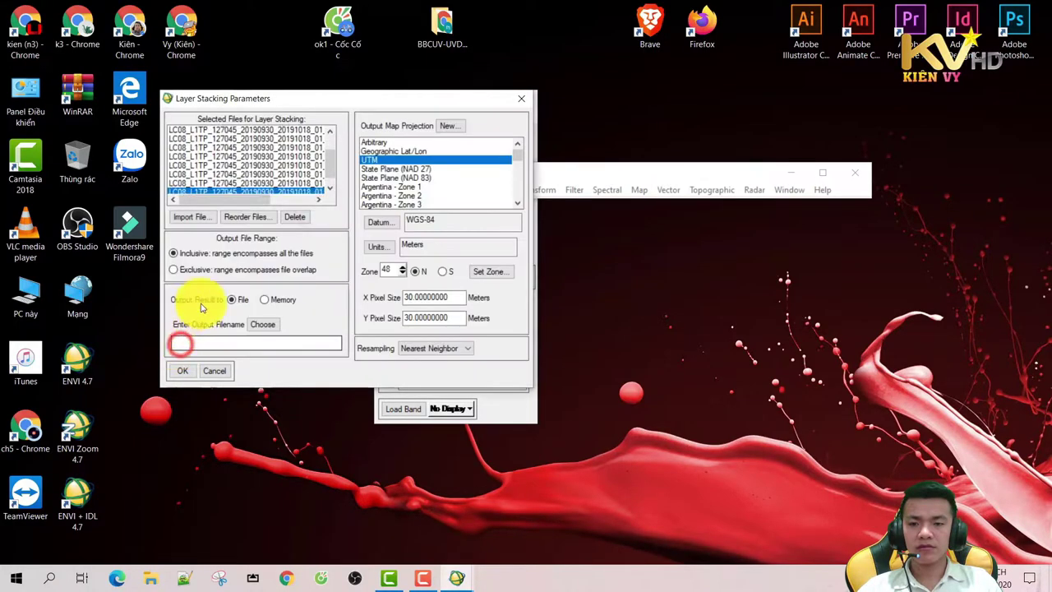
# Step: Set the output file to ghep-11-kenh in the 3D Objects folder and run the layer stacking
pyautogui.click(263, 326)
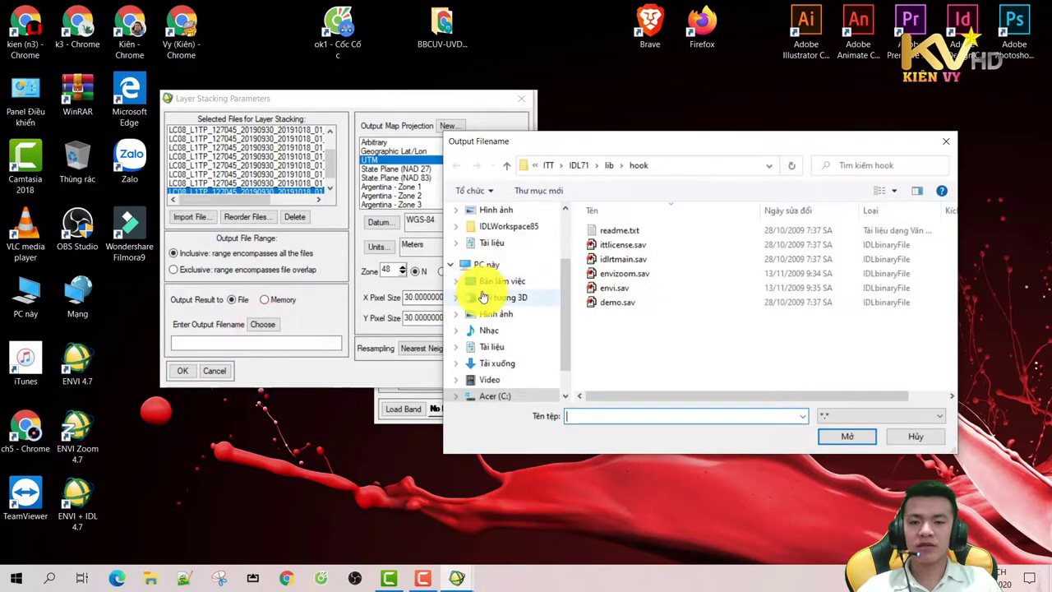
pyautogui.click(482, 294)
pyautogui.click(288, 343)
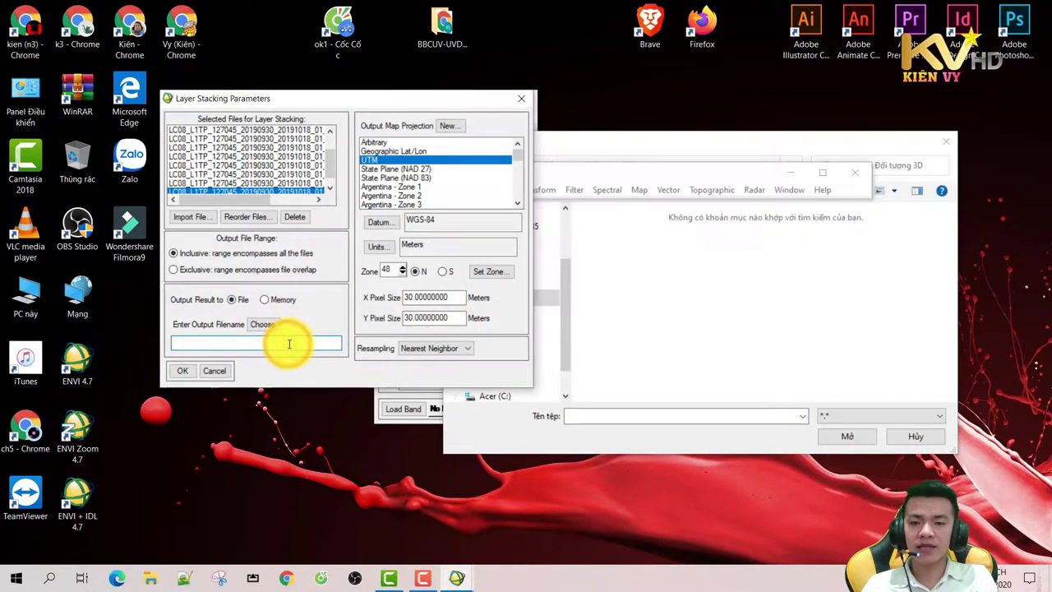
pyautogui.click(582, 420)
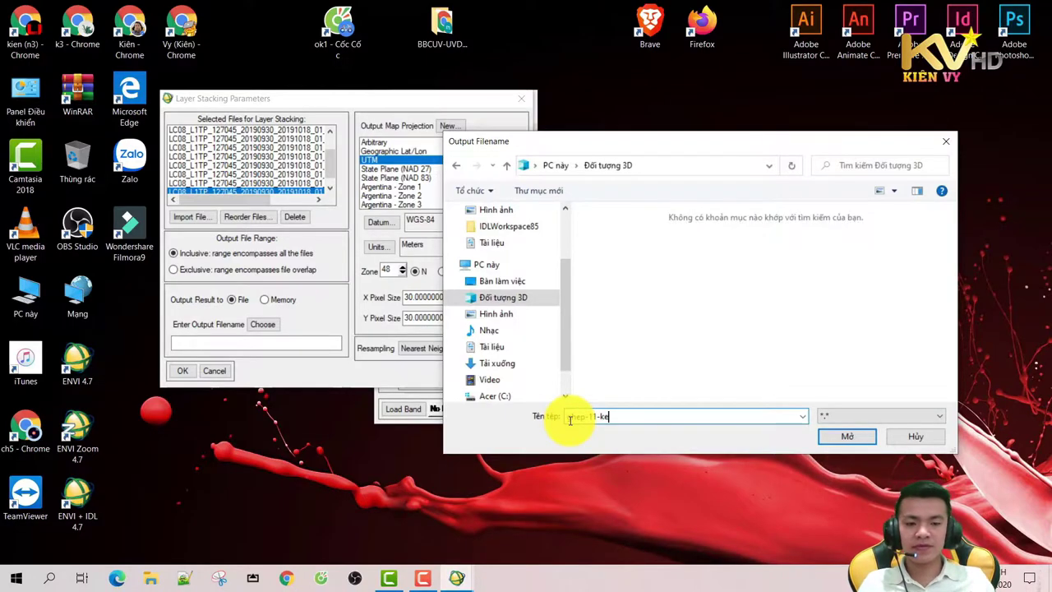
pyautogui.click(827, 437)
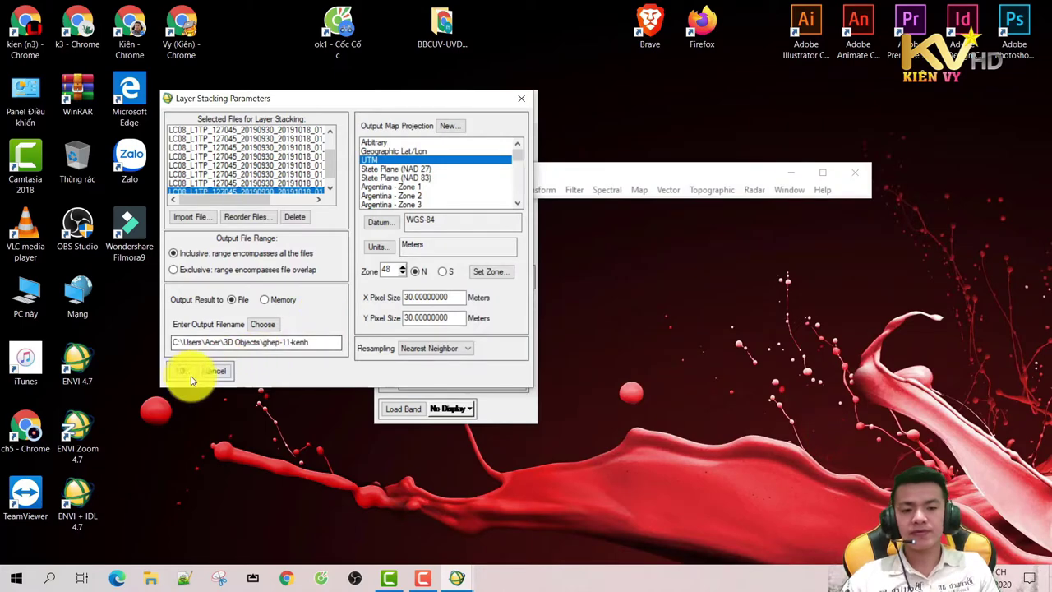
pyautogui.click(179, 372)
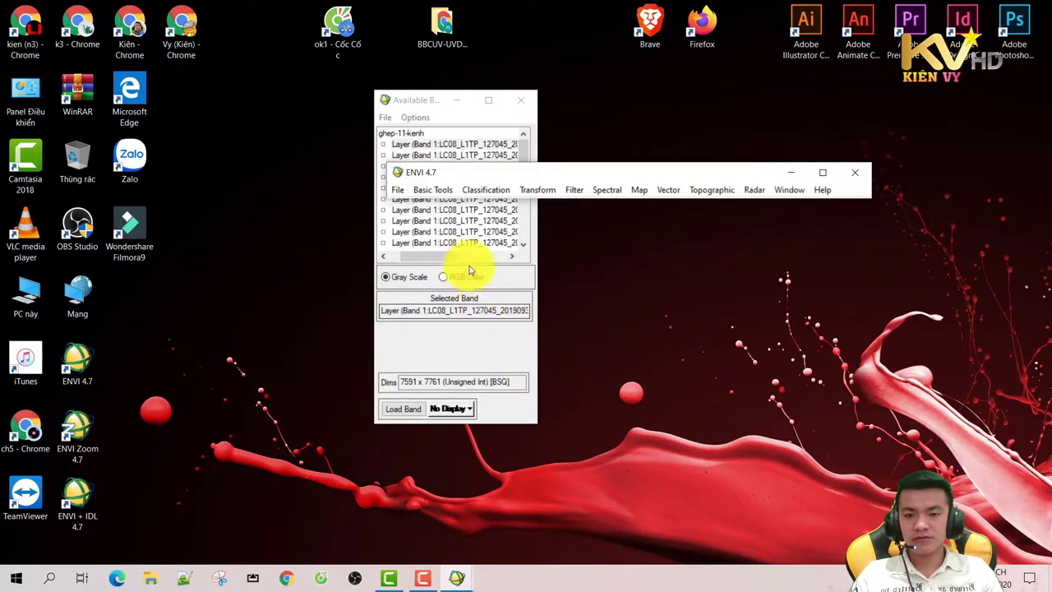
# Step: Load an RGB color composite of ghep-11-kenh with B4 as red, B3 as green and B2 as blue
pyautogui.moveTo(421, 257); pyautogui.dragTo(491, 261)
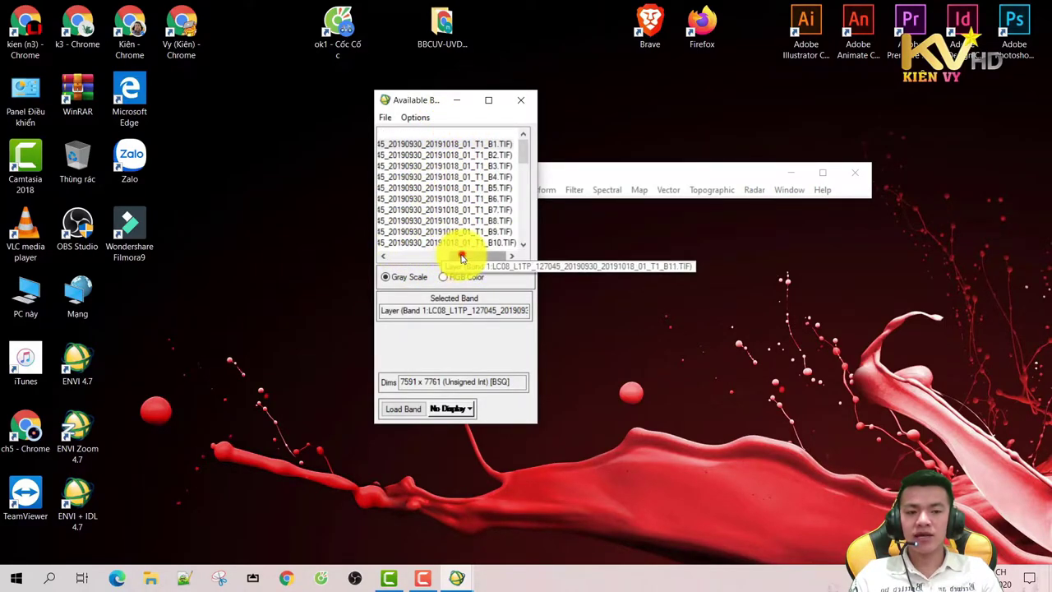
pyautogui.moveTo(465, 256); pyautogui.dragTo(404, 258)
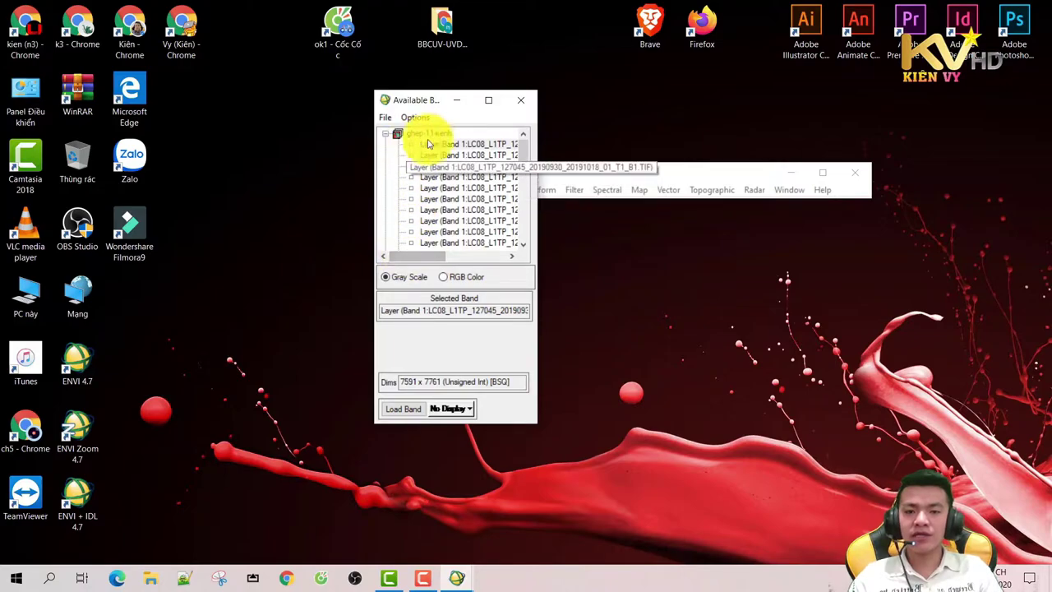
pyautogui.moveTo(413, 259); pyautogui.dragTo(470, 277)
pyautogui.click(444, 278)
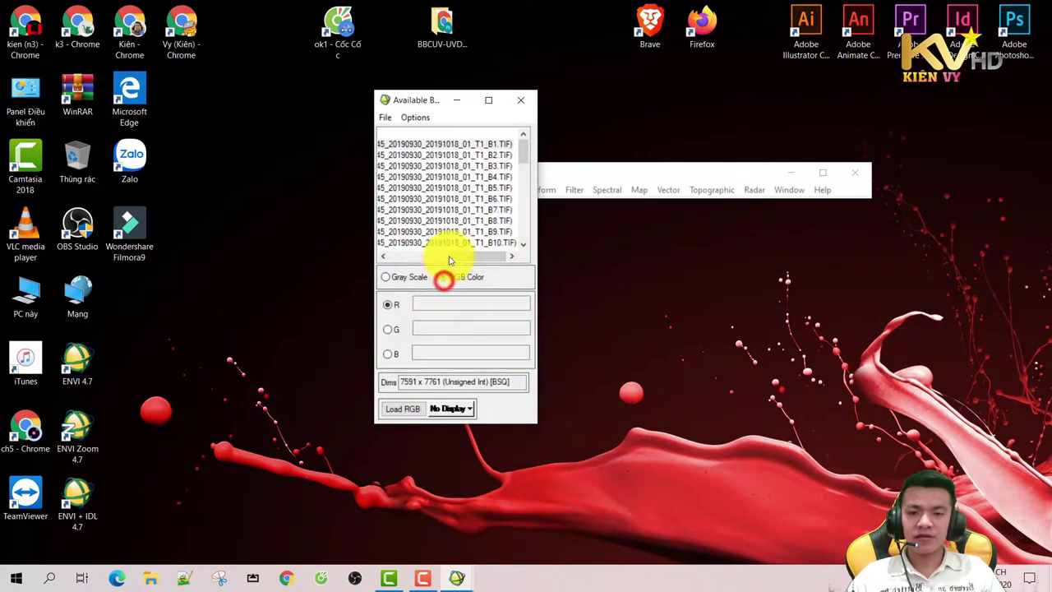
pyautogui.click(475, 176)
pyautogui.click(475, 166)
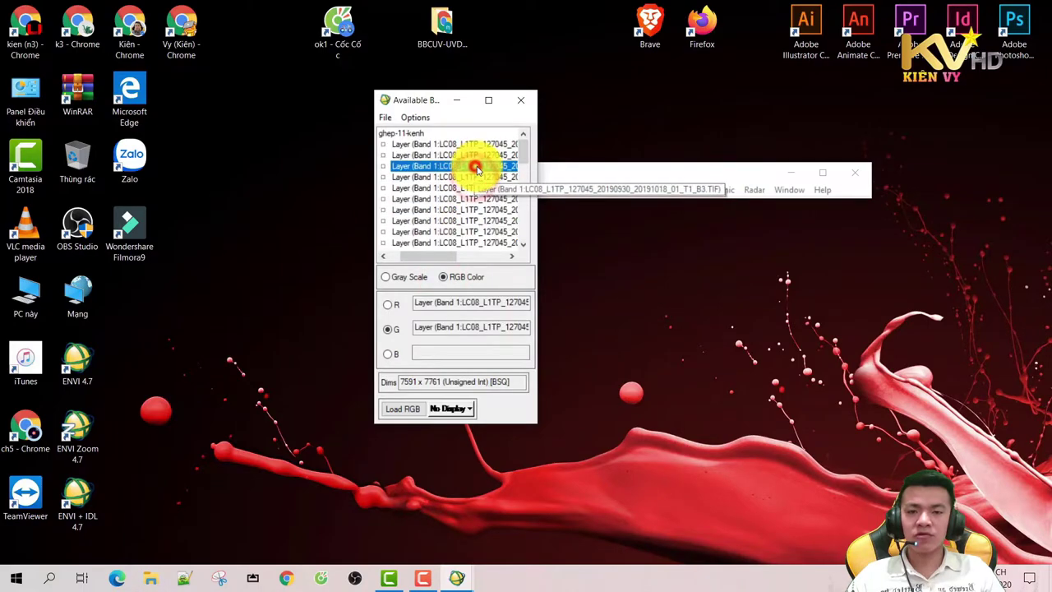
pyautogui.click(474, 155)
pyautogui.click(402, 408)
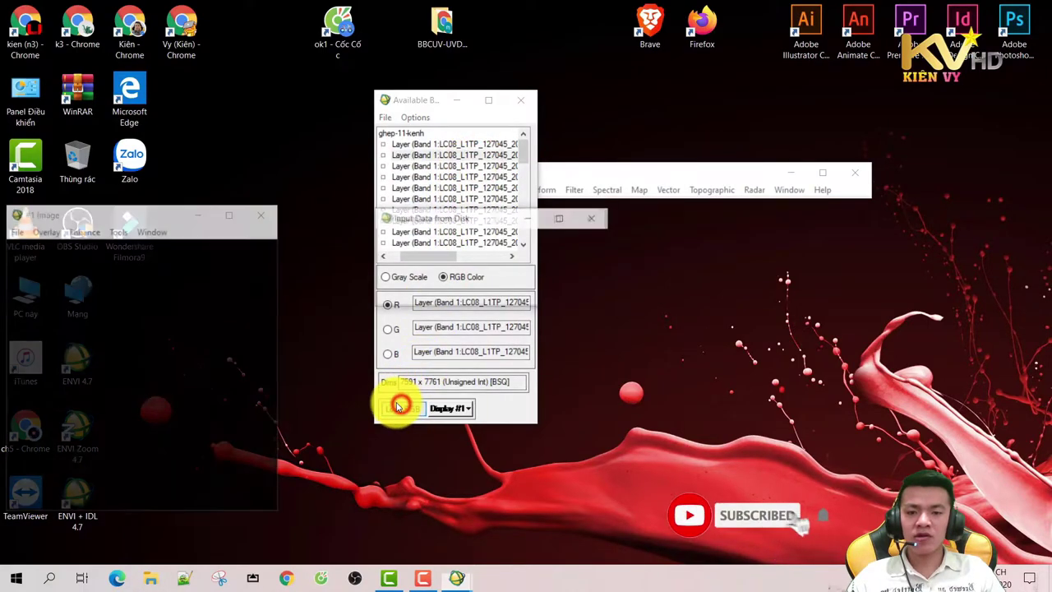
# Step: Move the image window clear of the other windows and view an area in the lower part of the scene
pyautogui.moveTo(104, 213); pyautogui.dragTo(181, 43)
pyautogui.click(176, 411)
pyautogui.click(144, 452)
pyautogui.moveTo(144, 452); pyautogui.dragTo(136, 494)
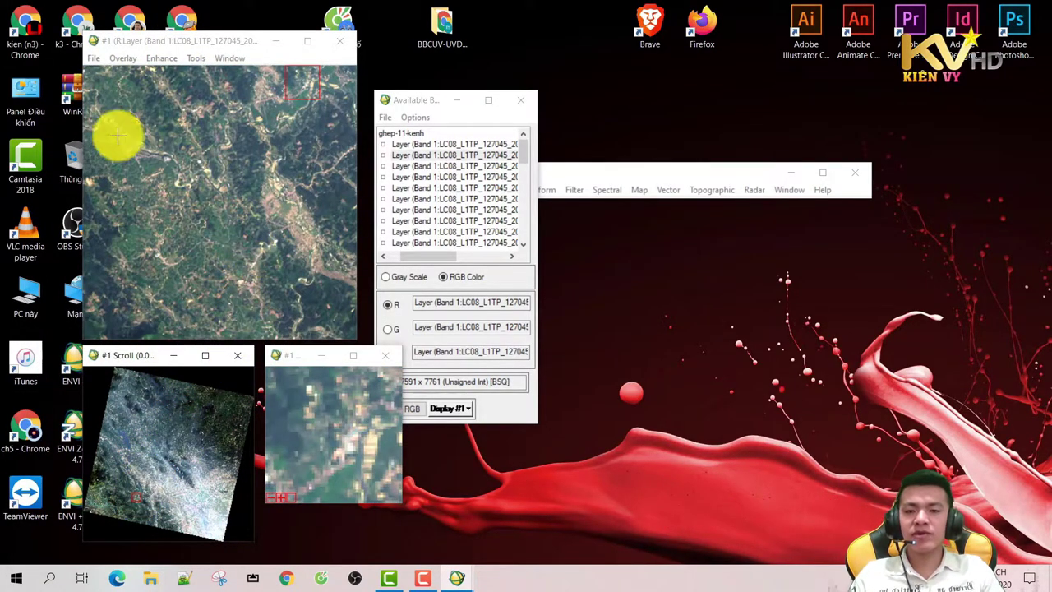
pyautogui.click(121, 59)
pyautogui.click(144, 150)
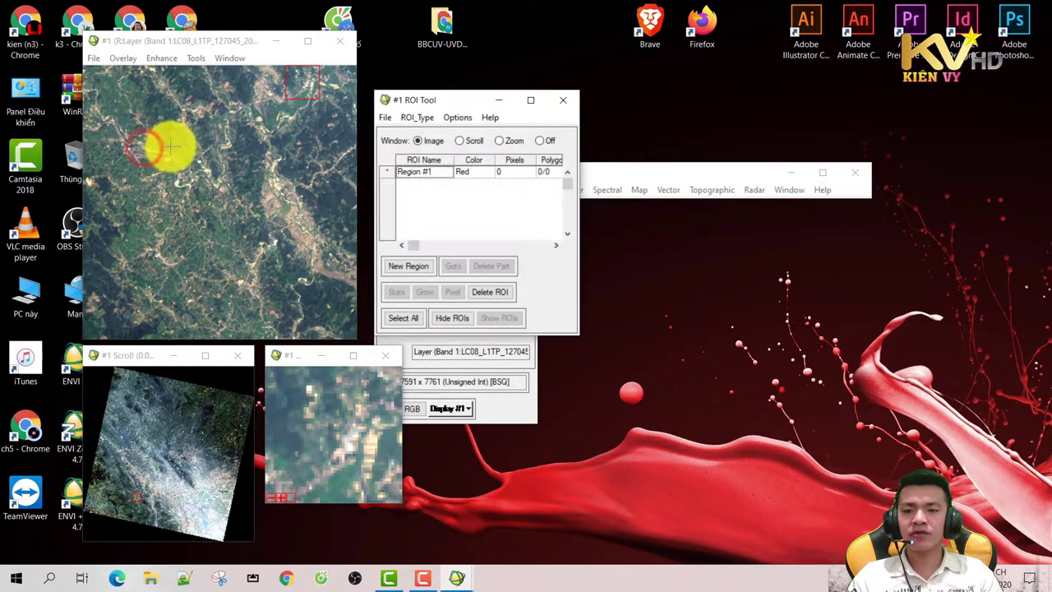
pyautogui.click(562, 100)
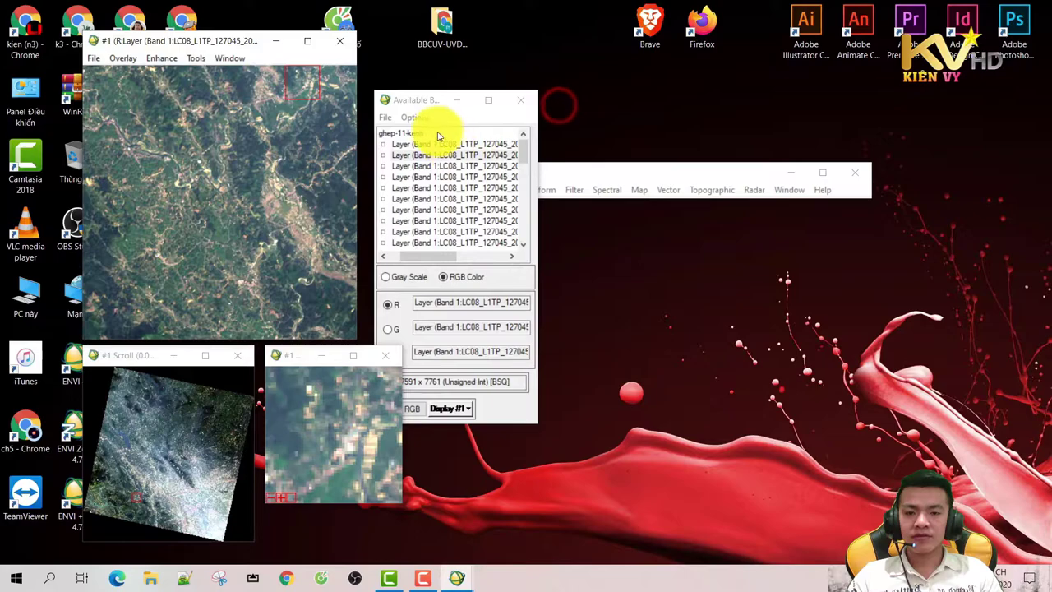
# Step: Start Rotate/Flip Data on ghep-11-kenh, limited to an image subset of about 4092 samples by 3819 lines in the scene's lower-left part
pyautogui.click(578, 173)
pyautogui.click(434, 190)
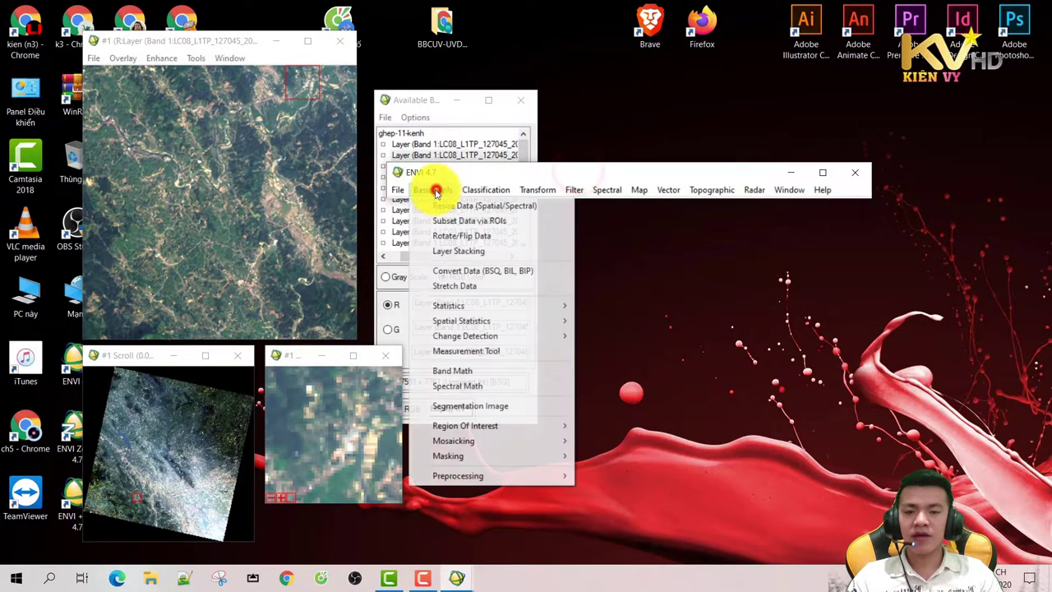
pyautogui.click(448, 235)
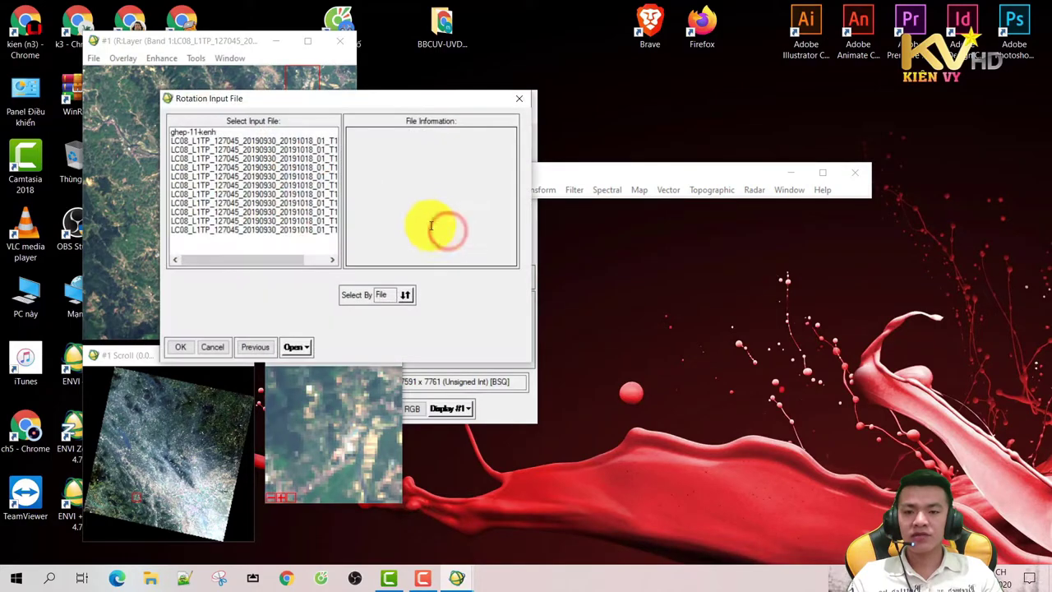
pyautogui.click(187, 132)
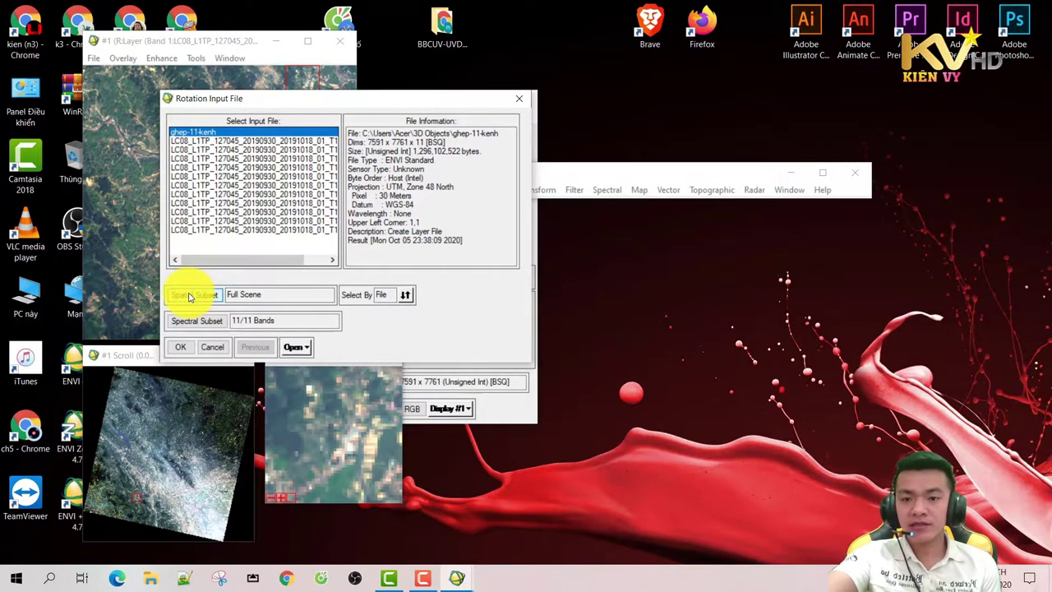
pyautogui.click(189, 295)
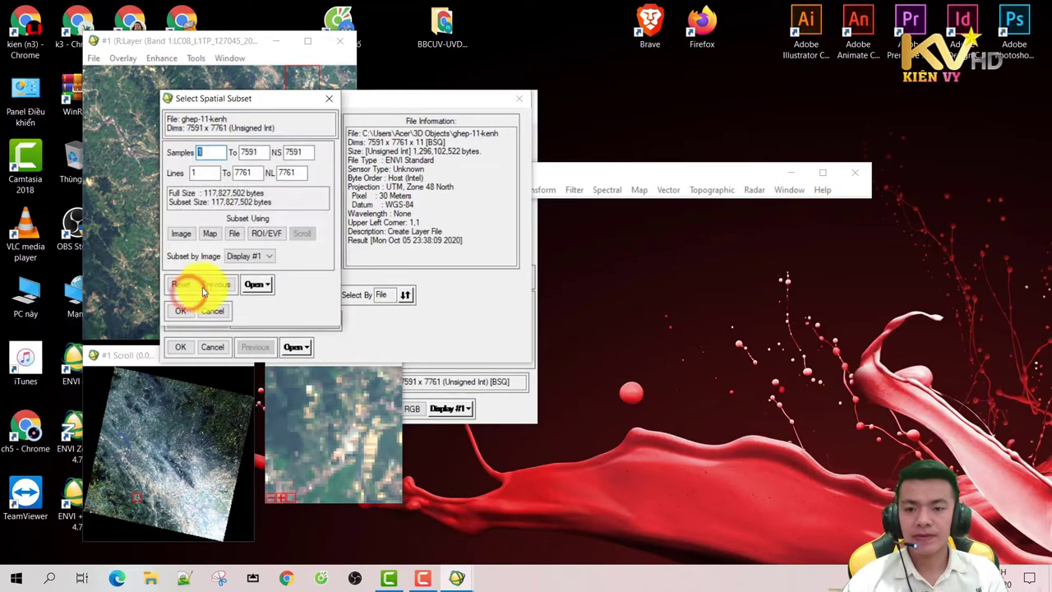
pyautogui.click(186, 237)
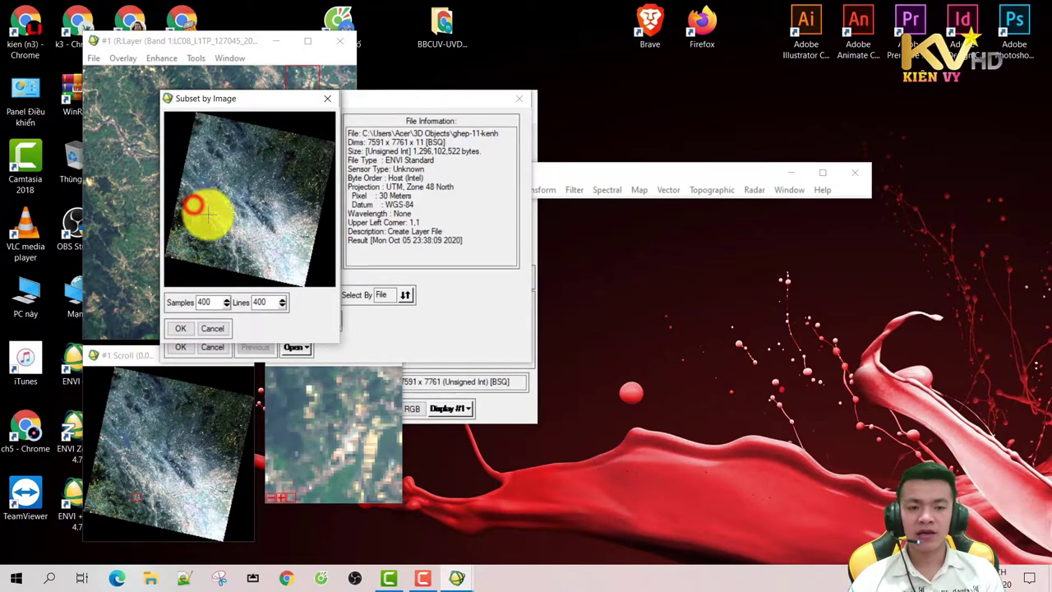
pyautogui.moveTo(211, 219); pyautogui.dragTo(230, 238)
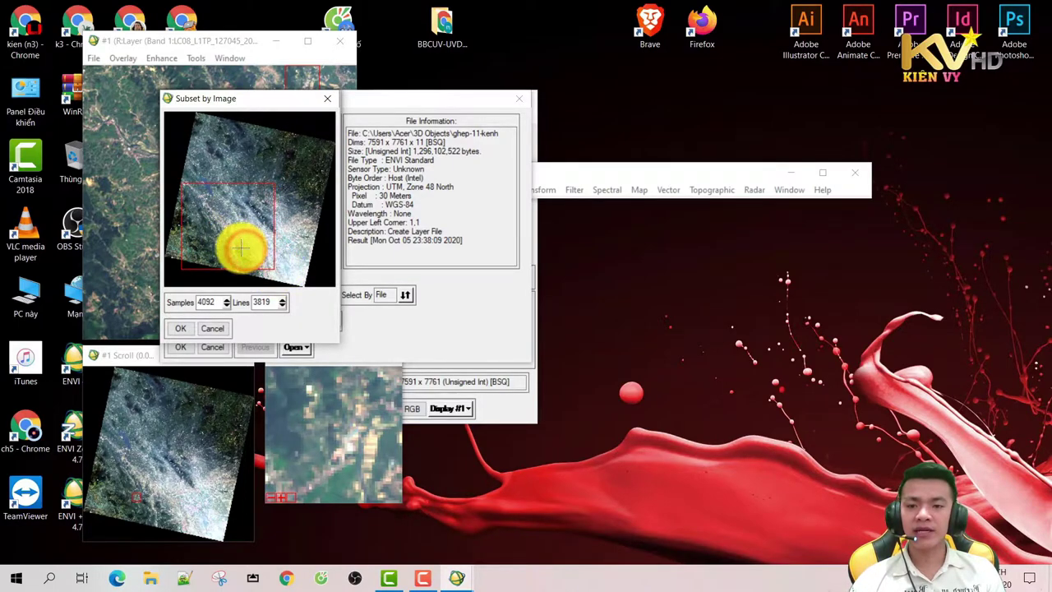
pyautogui.click(179, 330)
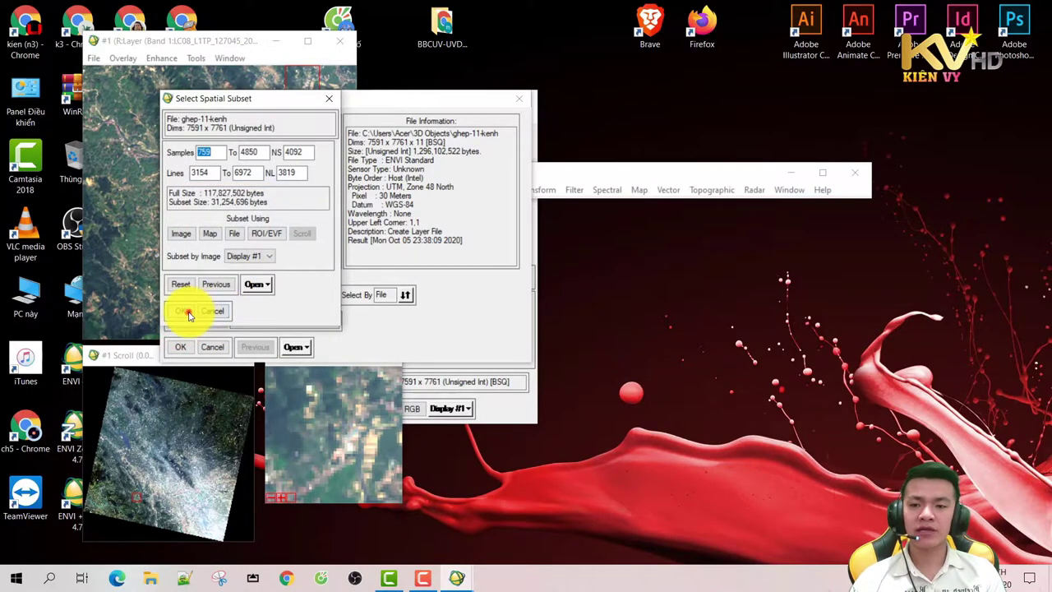
pyautogui.click(188, 313)
pyautogui.click(180, 346)
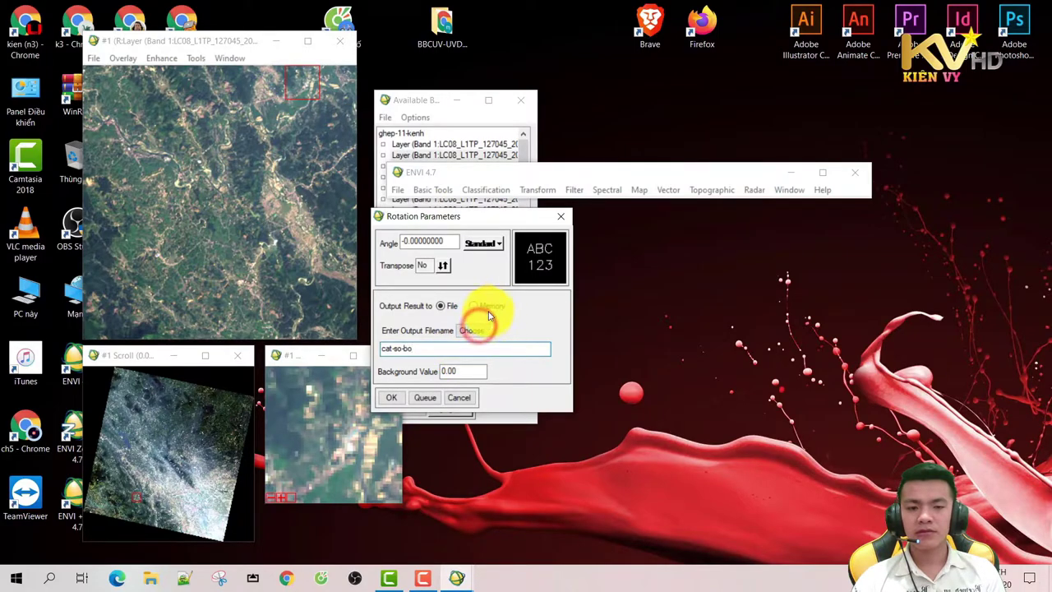
# Step: Save the subset as cat-so-bo in the 3D Objects folder and run the rotation
pyautogui.click(475, 329)
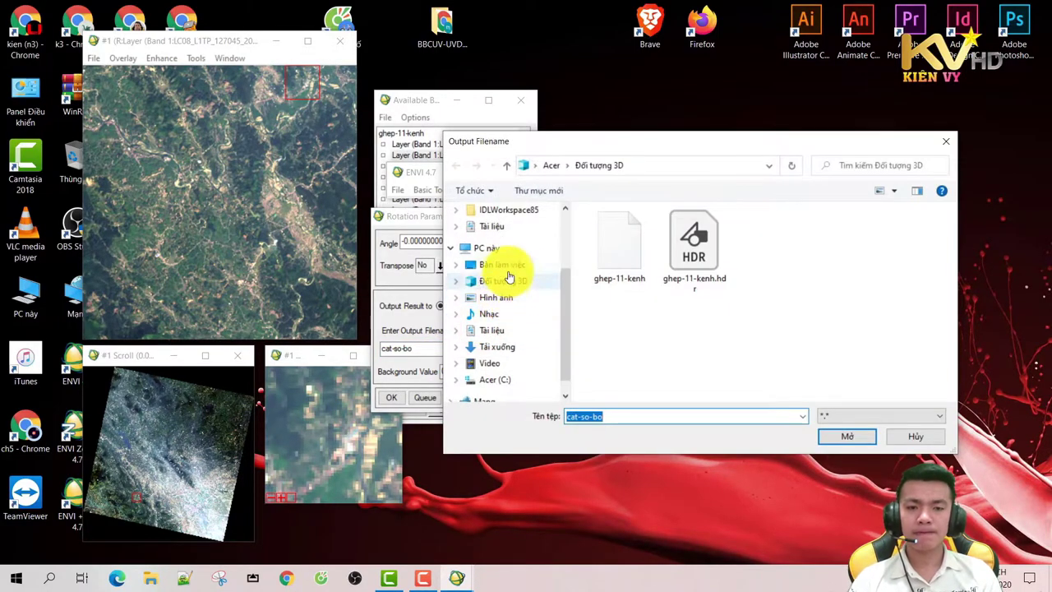
pyautogui.click(505, 281)
pyautogui.click(850, 441)
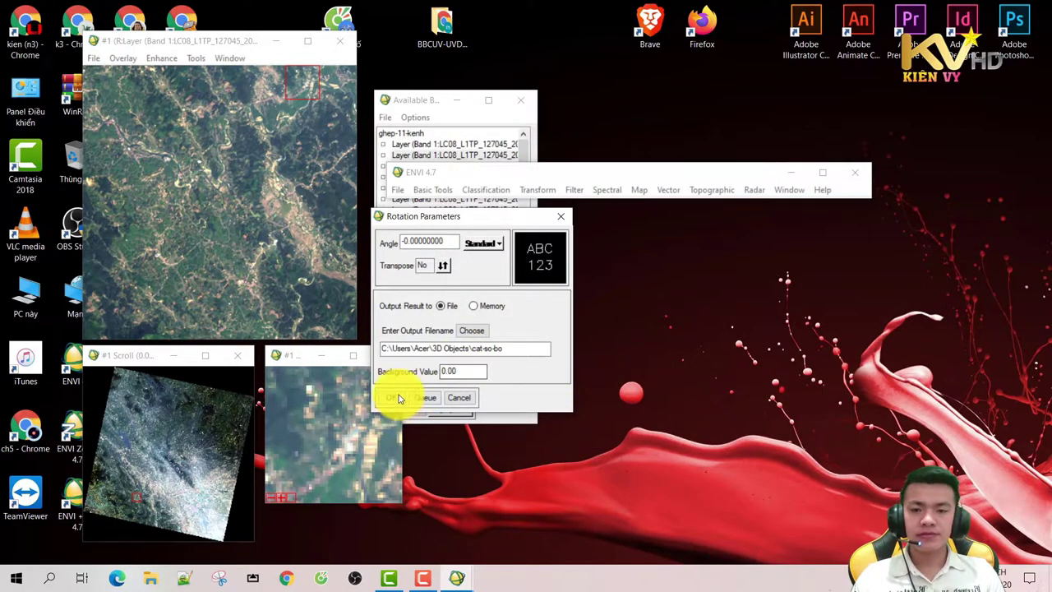
pyautogui.click(392, 398)
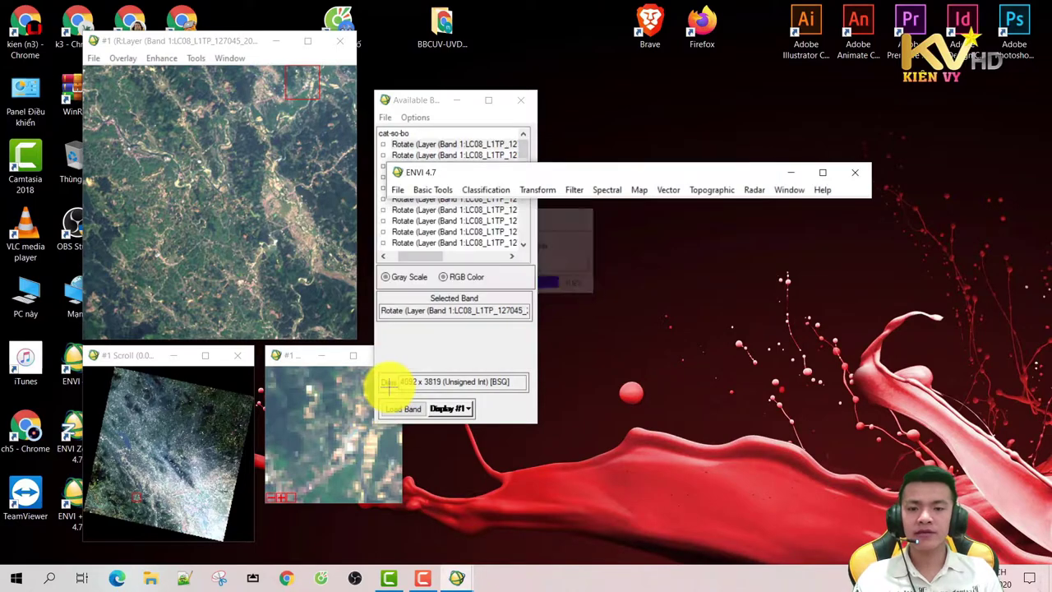
# Step: Load an RGB color composite of cat-so-bo with B4 as red, B3 as green and B2 as blue, and view its lower-left area
pyautogui.moveTo(418, 258)
pyautogui.mouseDown()
pyautogui.moveTo(448, 262)
pyautogui.moveTo(416, 259)
pyautogui.mouseUp()
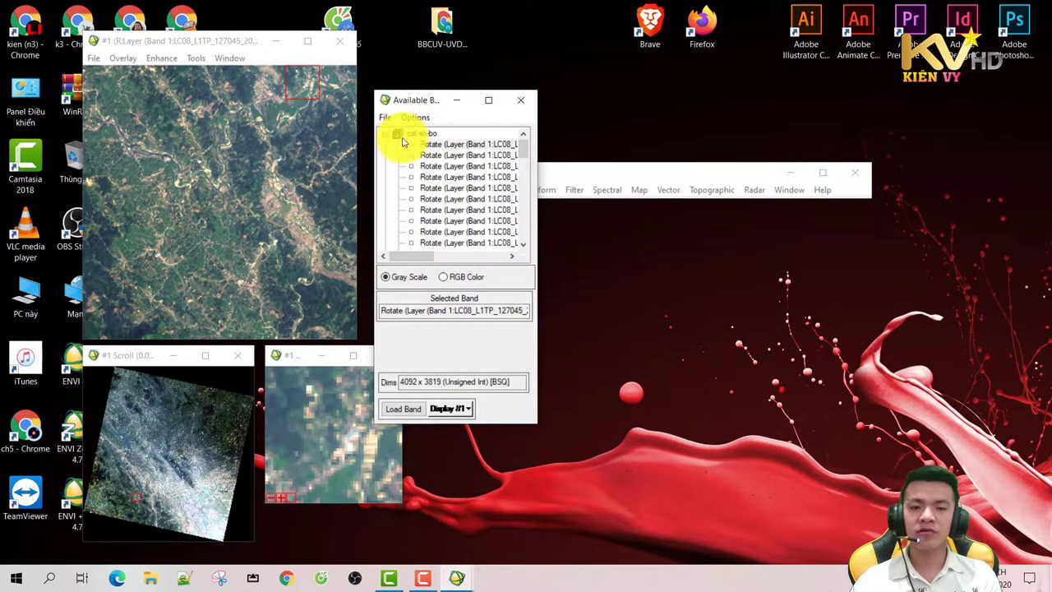
pyautogui.moveTo(404, 258); pyautogui.dragTo(484, 257)
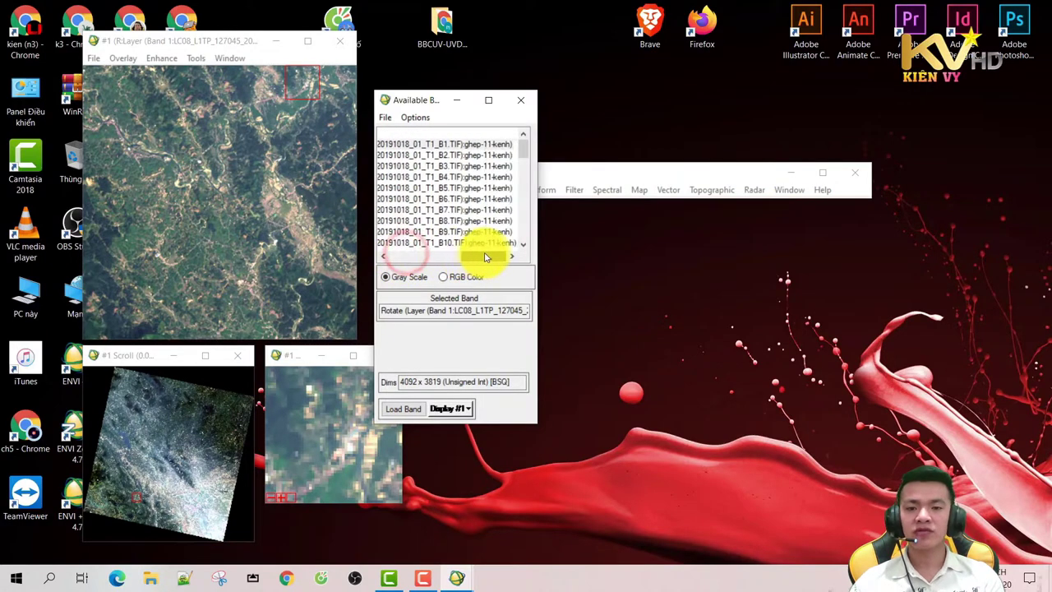
pyautogui.click(451, 280)
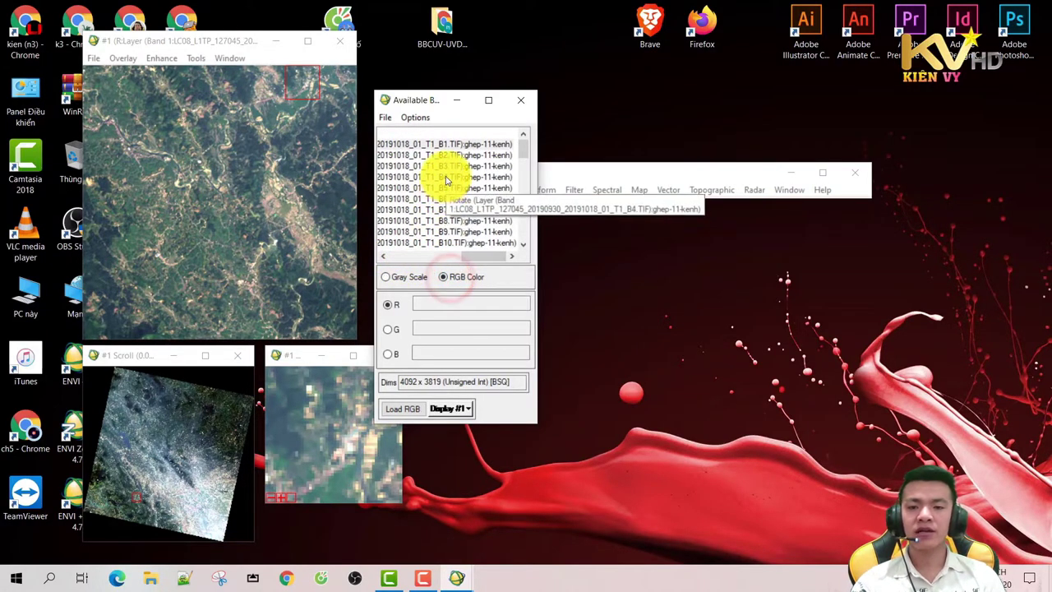
pyautogui.click(446, 176)
pyautogui.click(448, 167)
pyautogui.click(447, 155)
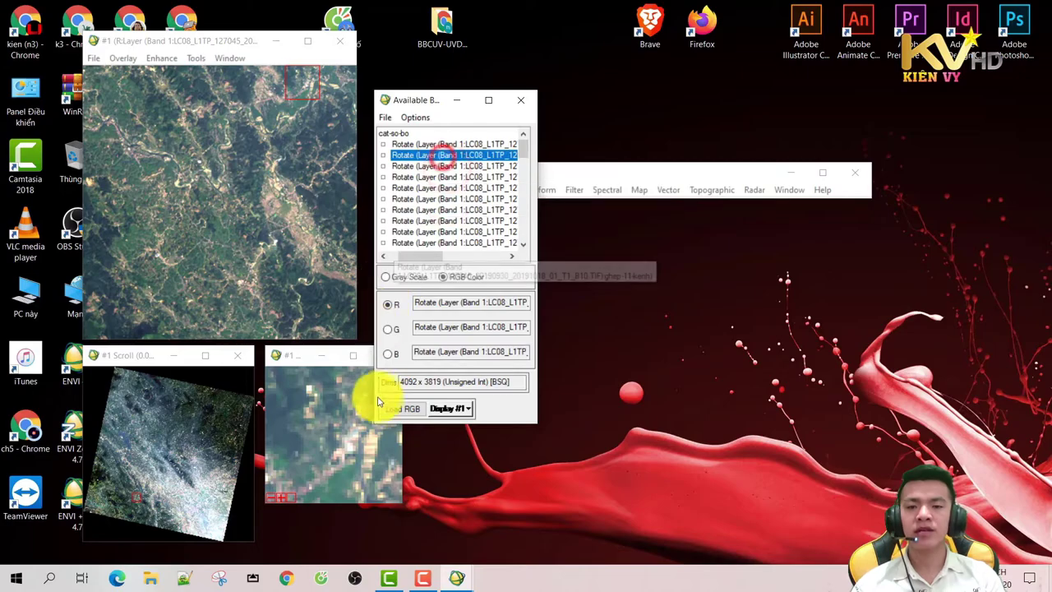
pyautogui.click(408, 411)
pyautogui.moveTo(153, 484); pyautogui.dragTo(122, 498)
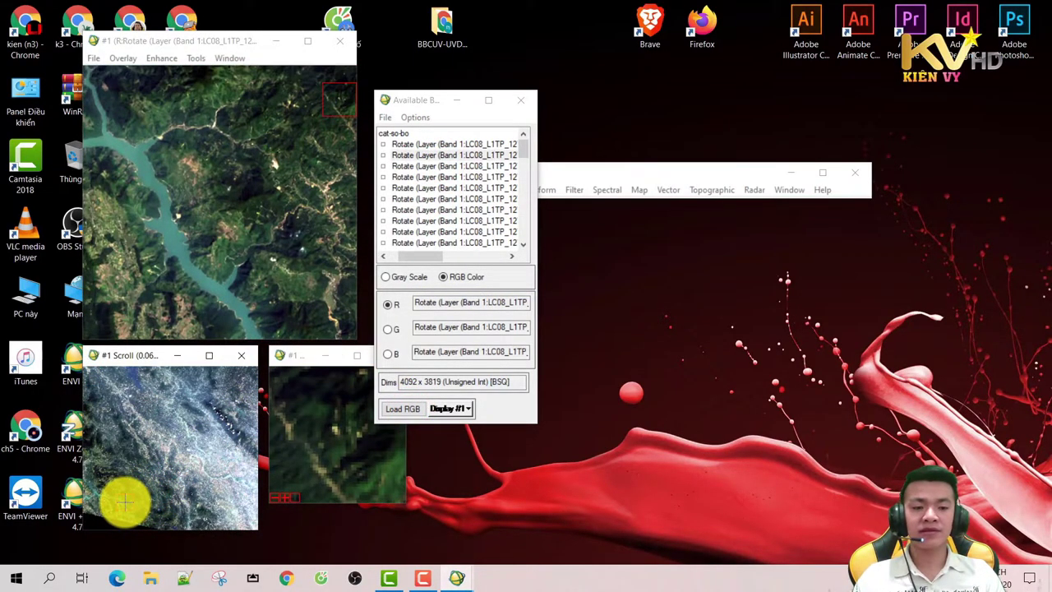
# Step: Move the main ENVI window clear and browse for a vector file in the inner VNM_adm-master folder under Downloads, filtered to Shapefile (*.shp)
pyautogui.click(586, 179)
pyautogui.moveTo(585, 178); pyautogui.dragTo(721, 89)
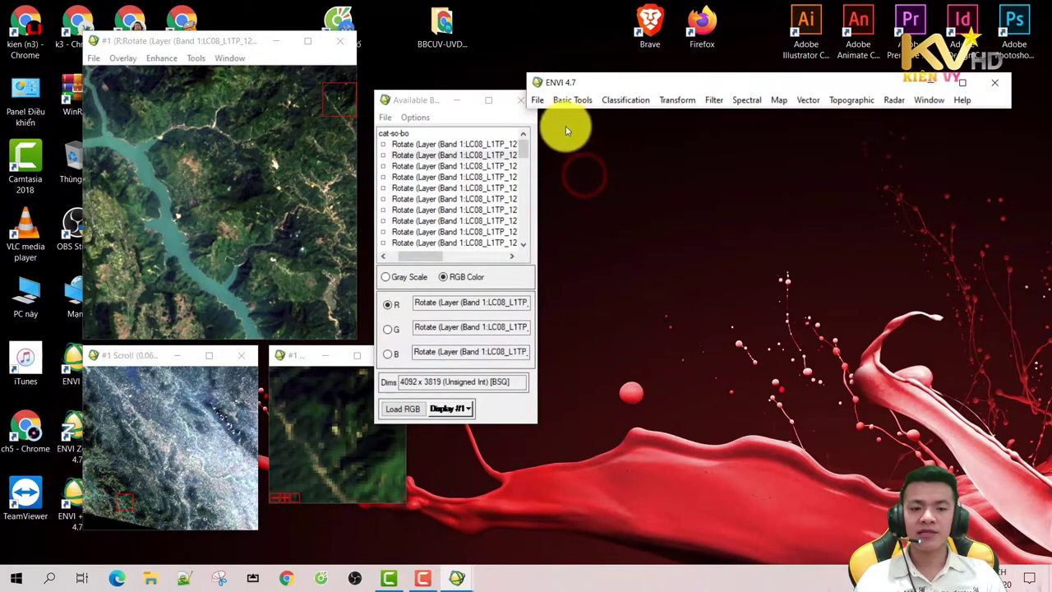
pyautogui.click(535, 107)
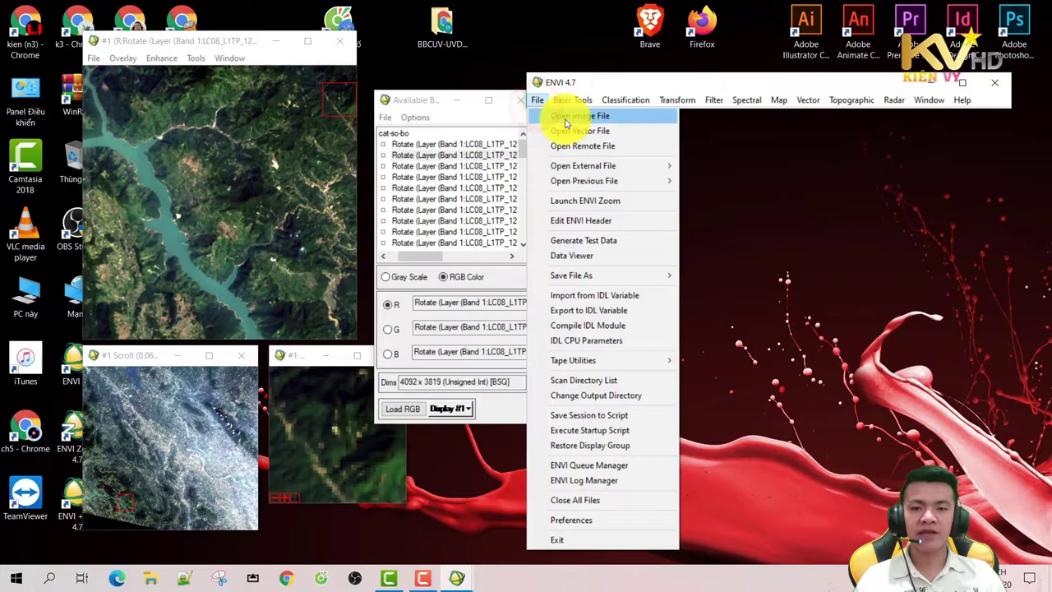
pyautogui.click(577, 131)
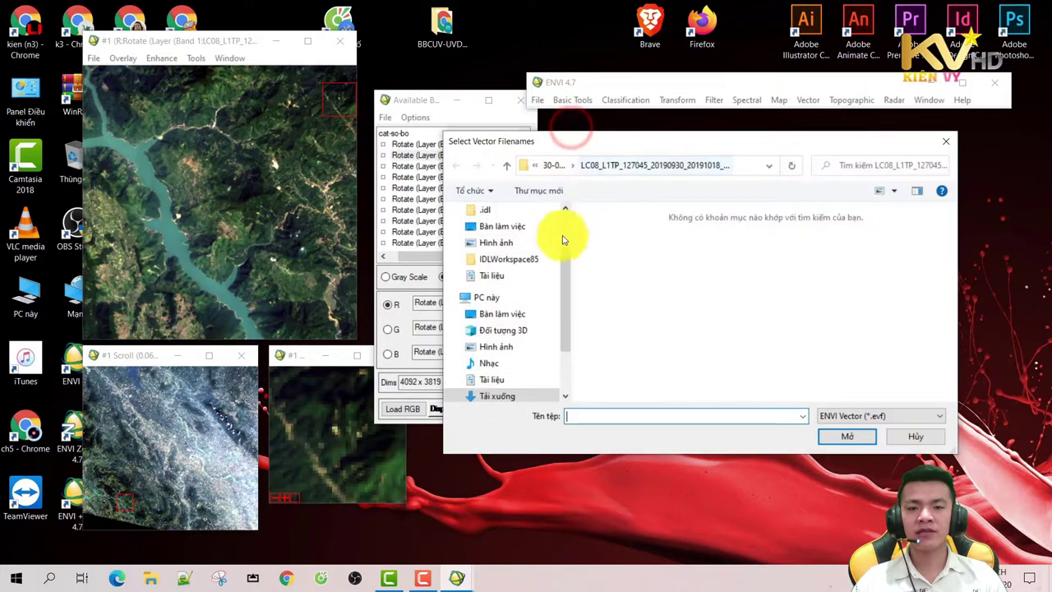
pyautogui.click(497, 396)
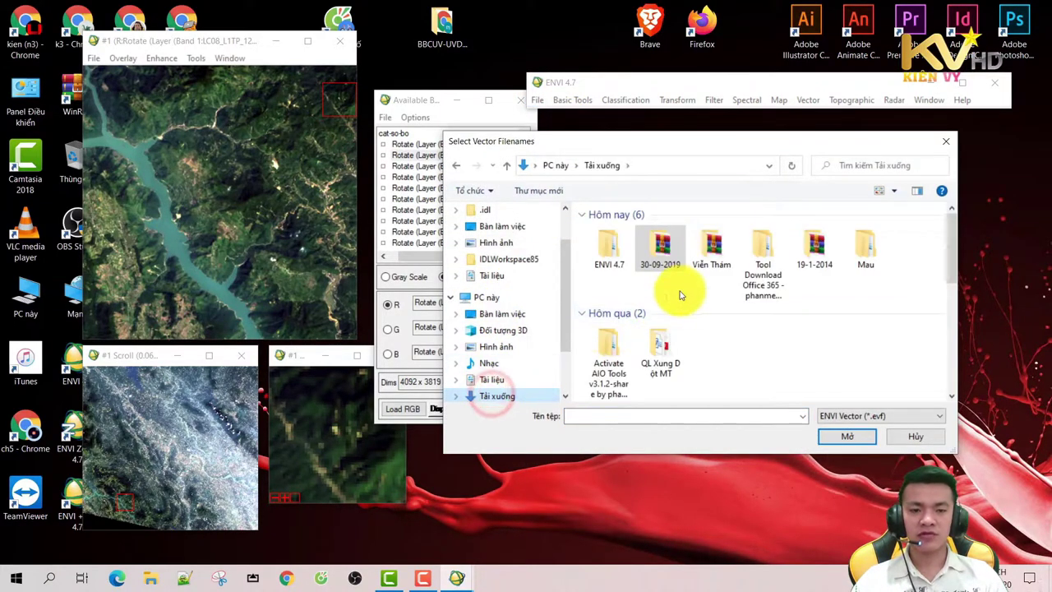
pyautogui.scroll(-5, 691, 296)
pyautogui.doubleClick(611, 280)
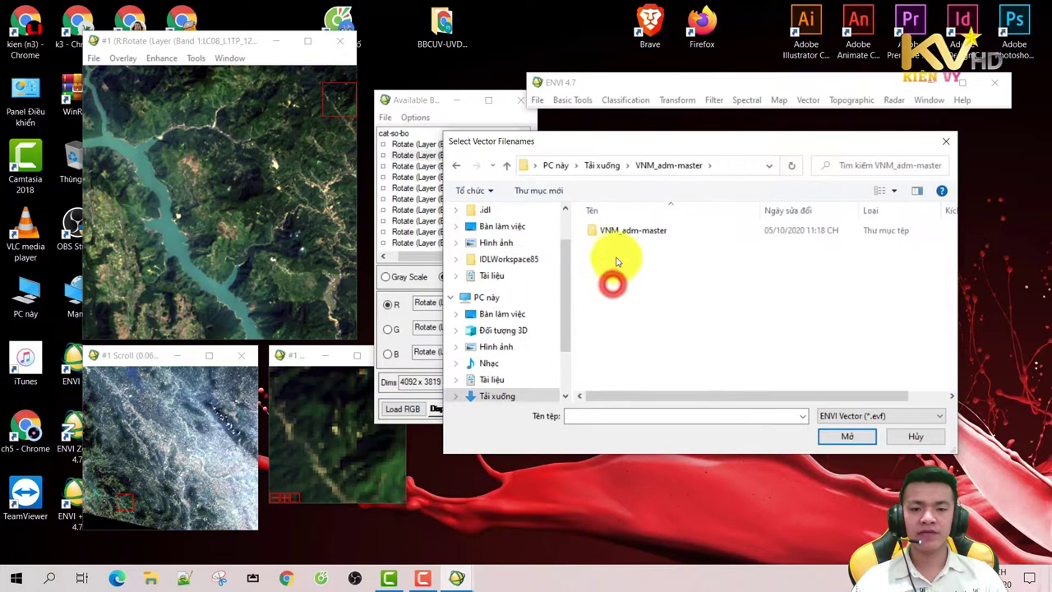
pyautogui.doubleClick(621, 236)
pyautogui.click(832, 417)
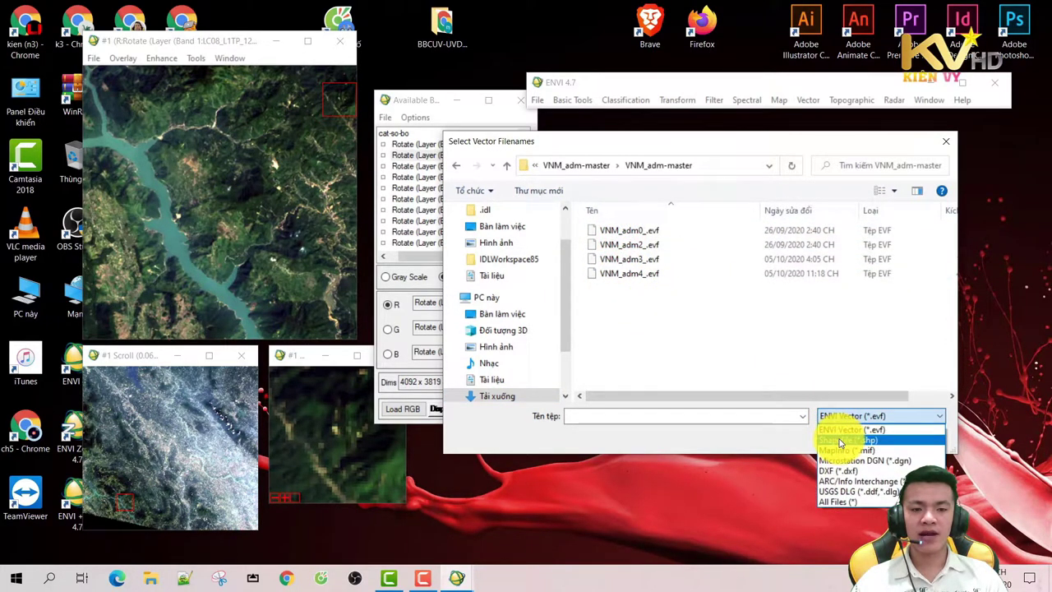
pyautogui.click(840, 442)
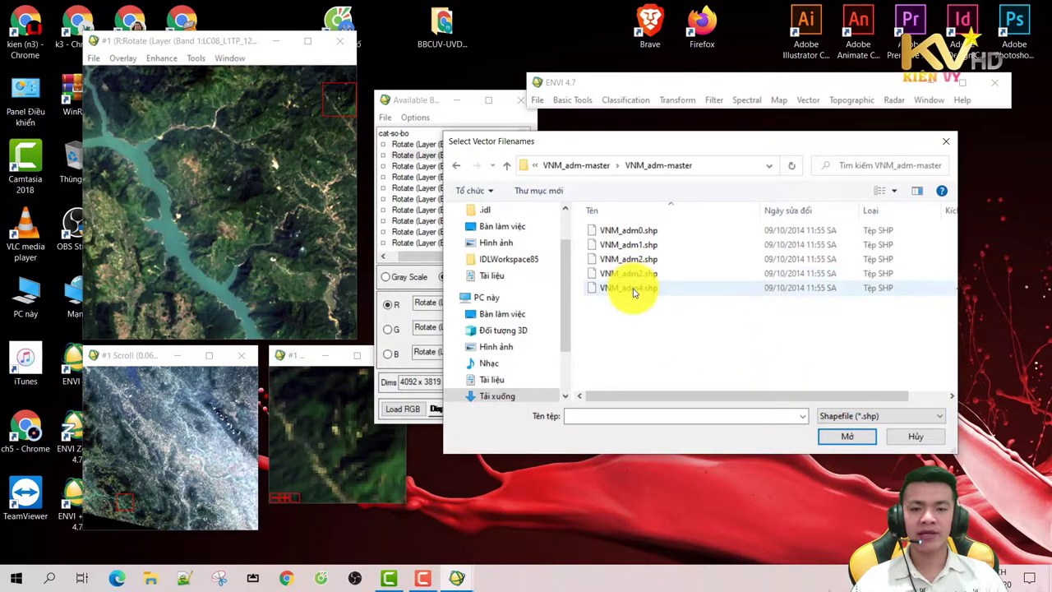
# Step: Import VNM_adm4.shp as an ENVI vector file in Geographic Lat/Lon projection with the WGS-84 datum
pyautogui.click(629, 287)
pyautogui.click(826, 431)
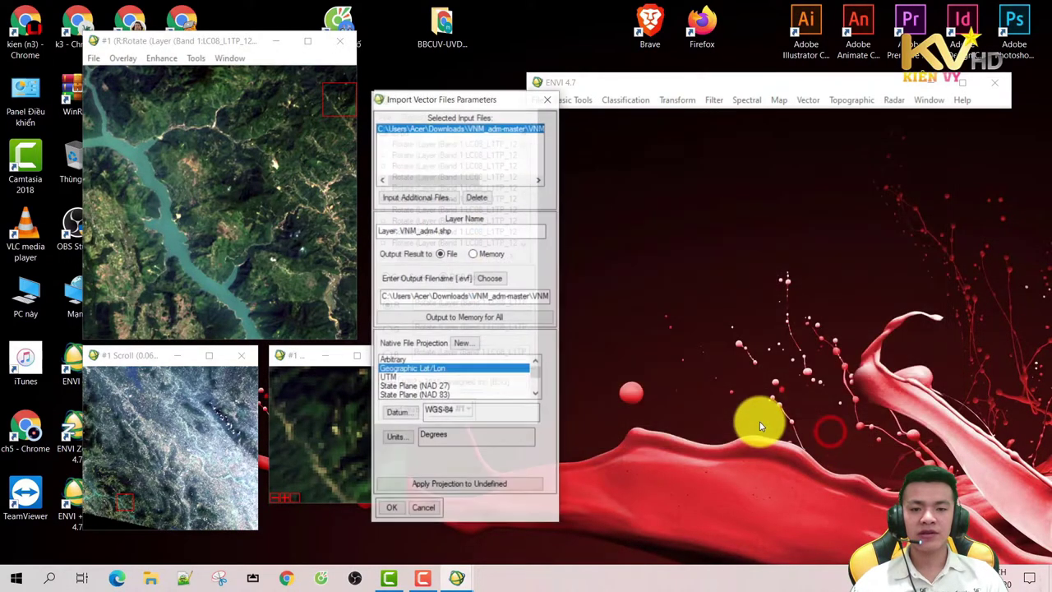
pyautogui.click(392, 510)
pyautogui.click(578, 356)
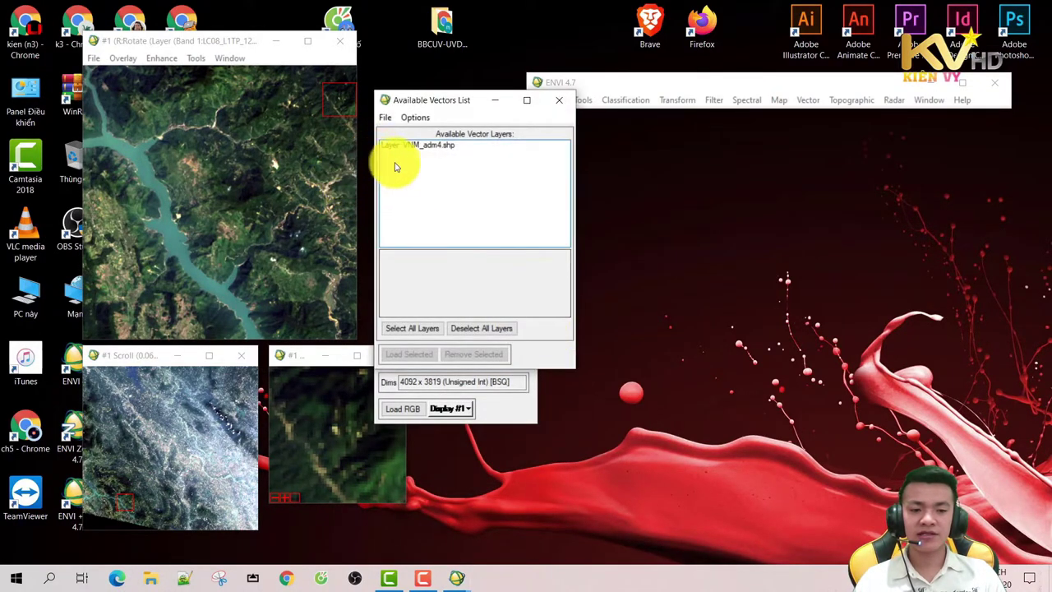
# Step: Load the VNM_adm4.shp layer into a new vector window and place it beside the vectors list
pyautogui.click(428, 146)
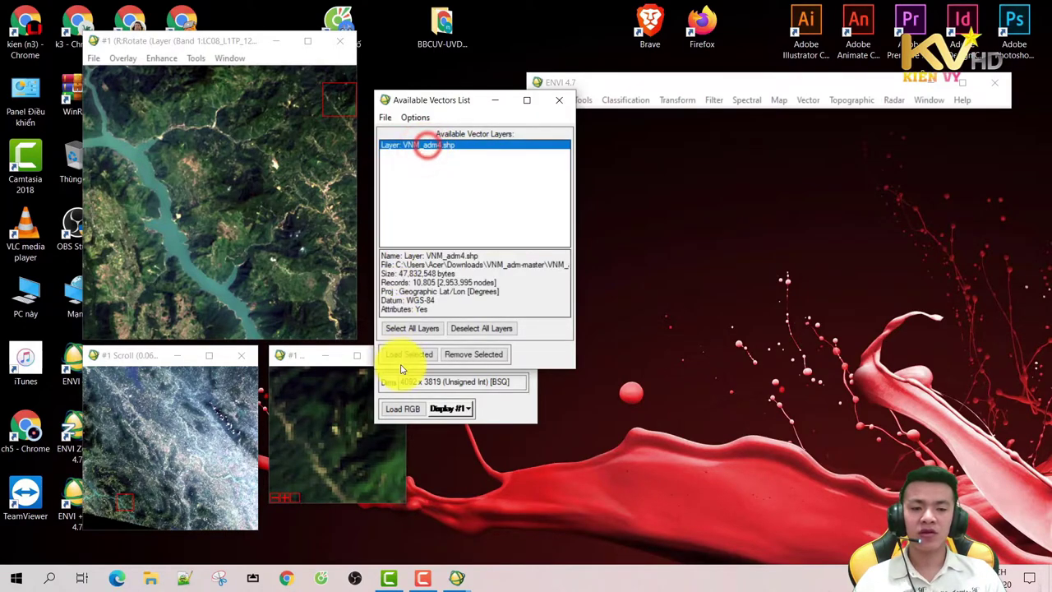
pyautogui.click(406, 353)
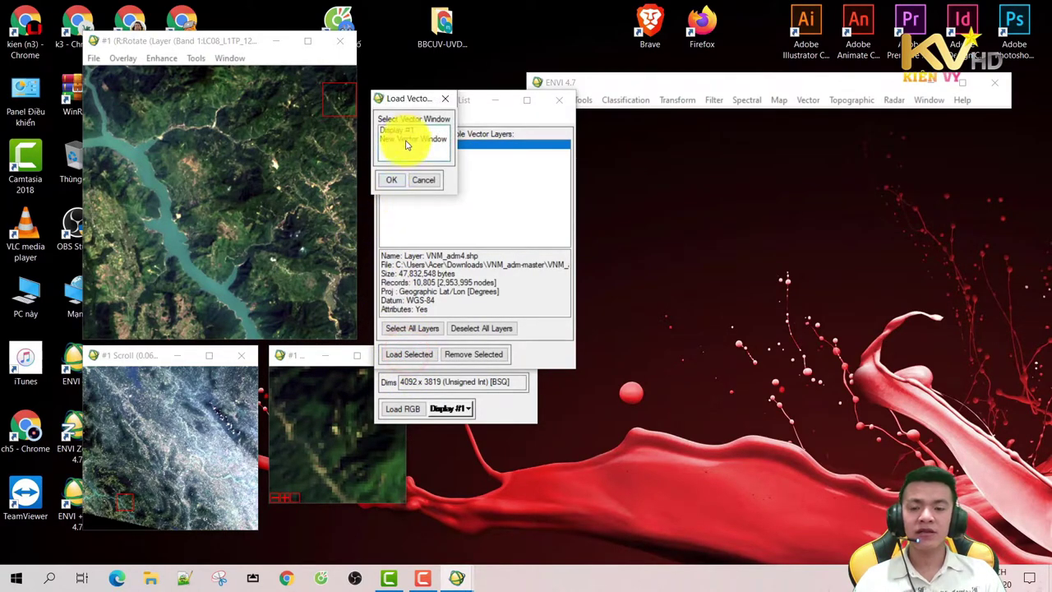
pyautogui.click(407, 140)
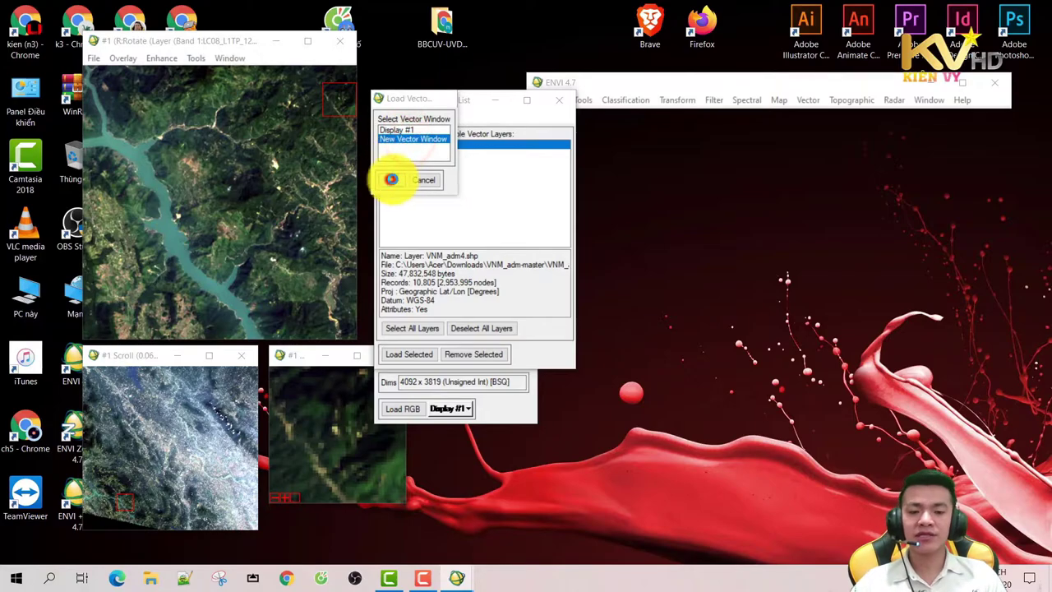
pyautogui.click(392, 179)
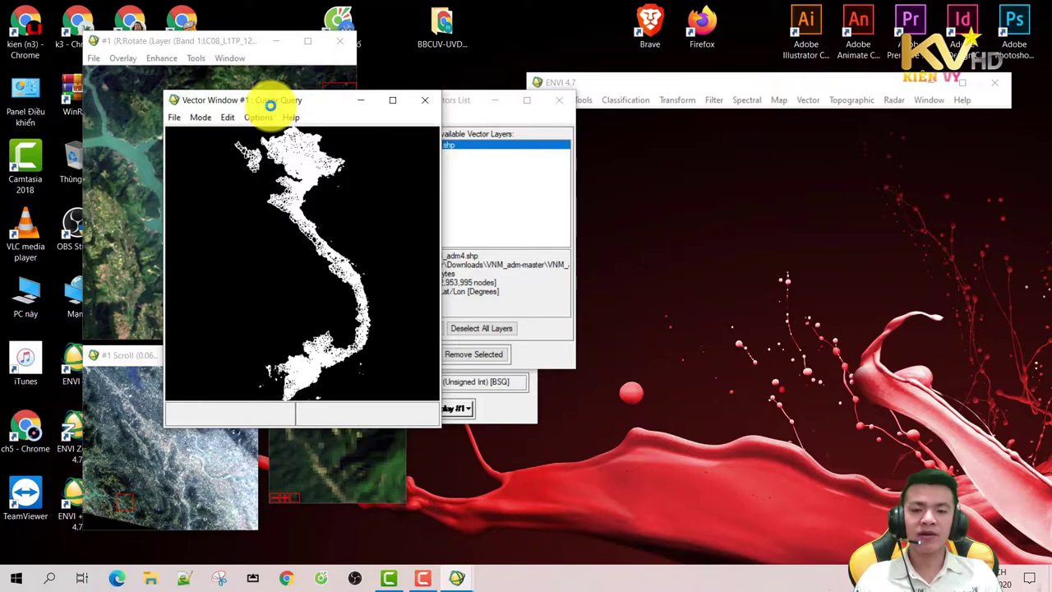
pyautogui.moveTo(268, 111); pyautogui.dragTo(661, 149)
# Step: Show the attribute table of the VNM_adm4.shp layer for viewing and editing, and enlarge it to full screen
pyautogui.click(622, 156)
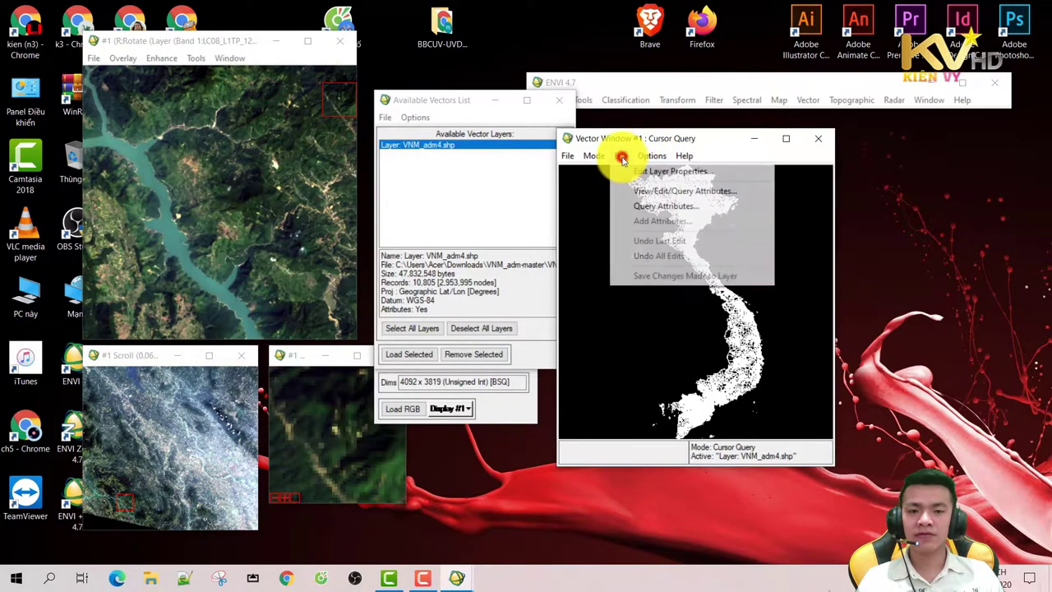
pyautogui.click(632, 191)
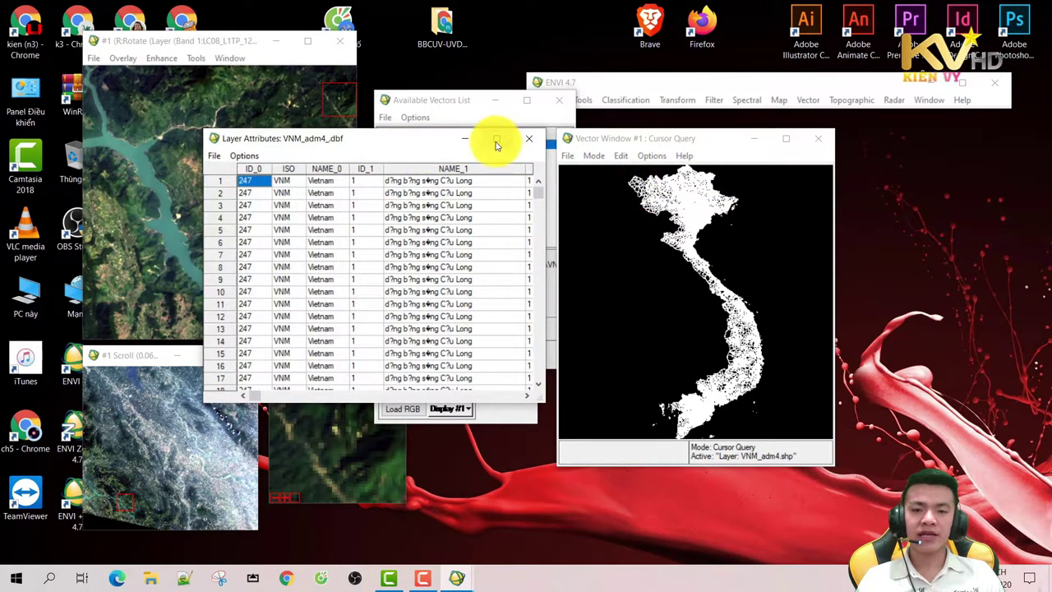
pyautogui.click(497, 139)
# Step: Find the Dong Son commune of Thanh Son district in the attribute table and select its record, row 5092
pyautogui.scroll(-3, 458, 176)
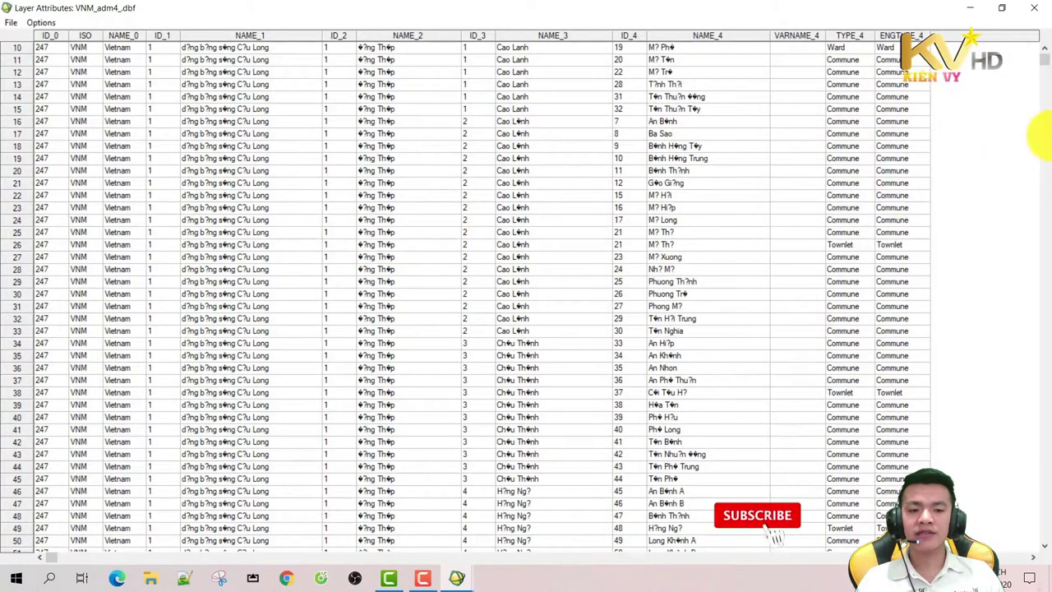
pyautogui.moveTo(1042, 59); pyautogui.dragTo(1047, 286)
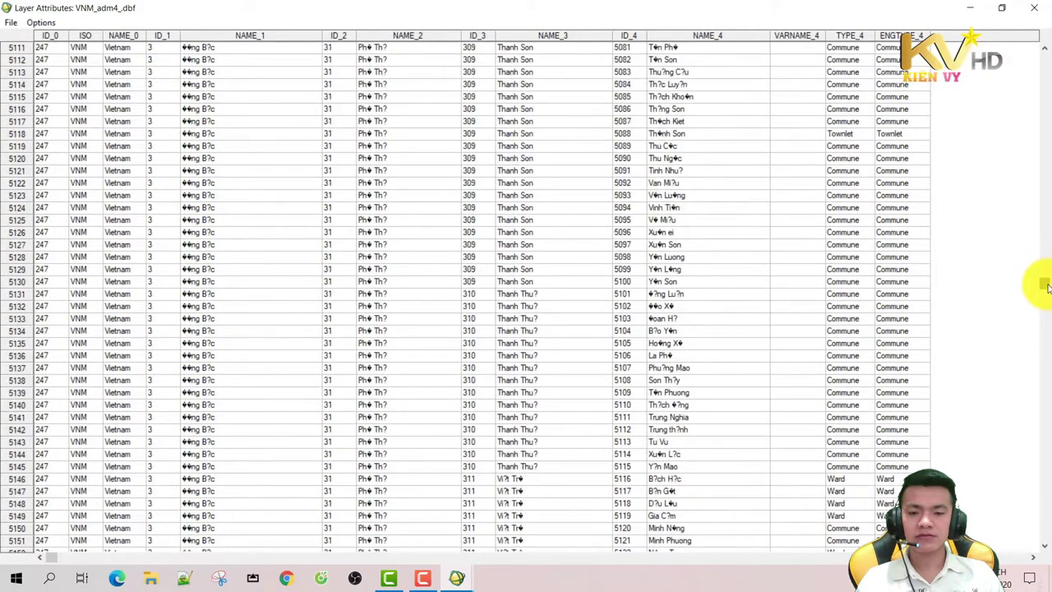
pyautogui.scroll(5, 564, 255)
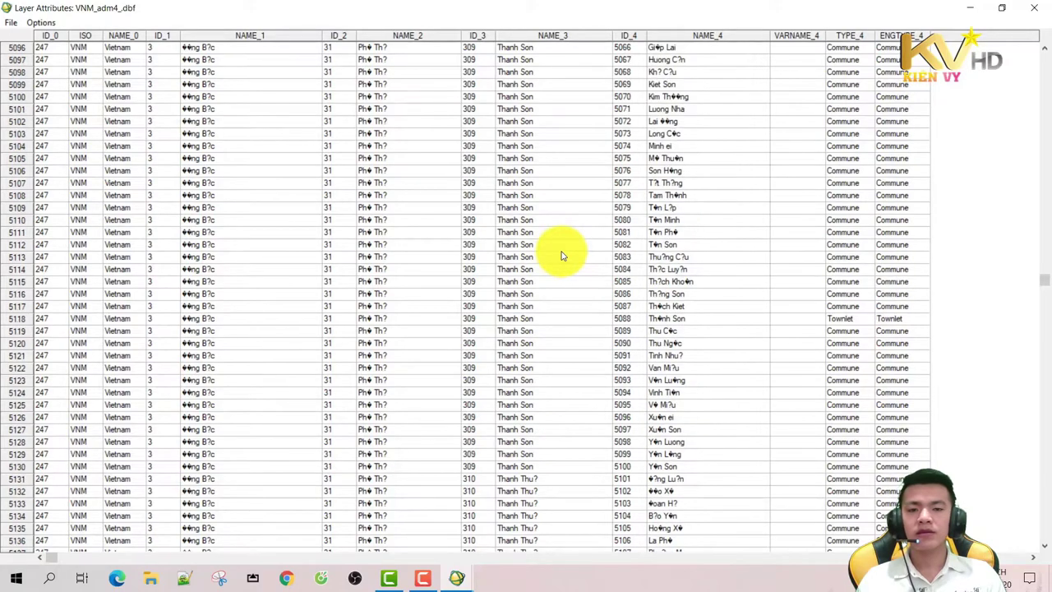
pyautogui.scroll(7, 560, 255)
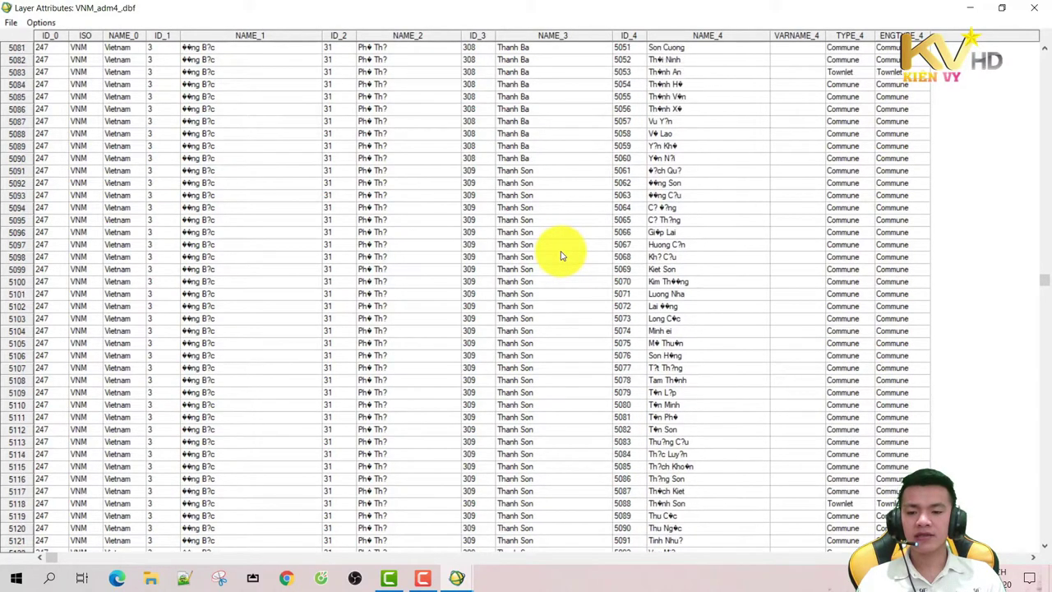
pyautogui.scroll(3, 560, 254)
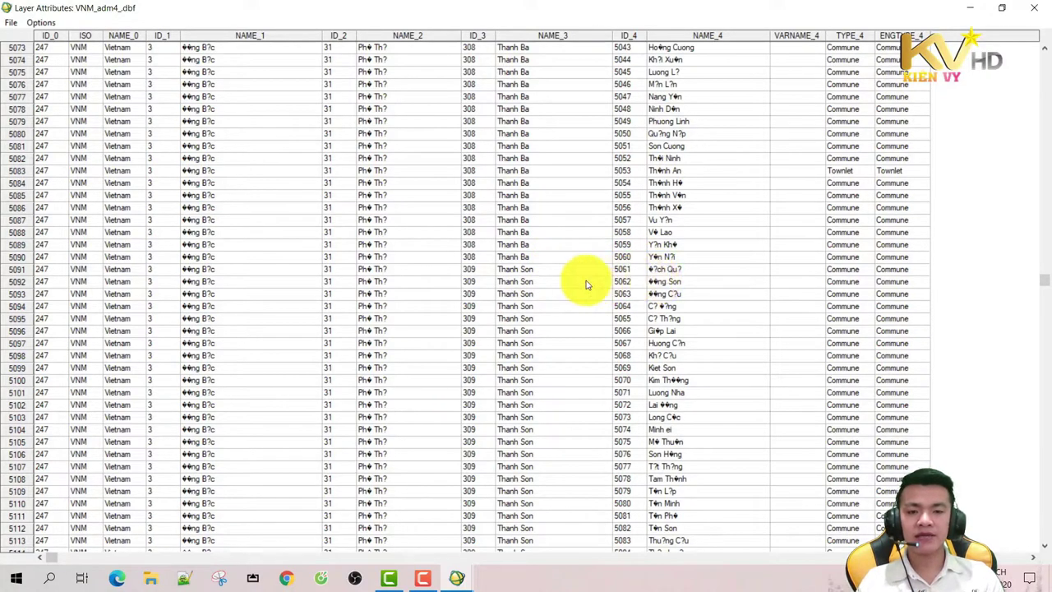
pyautogui.click(23, 285)
pyautogui.click(8, 22)
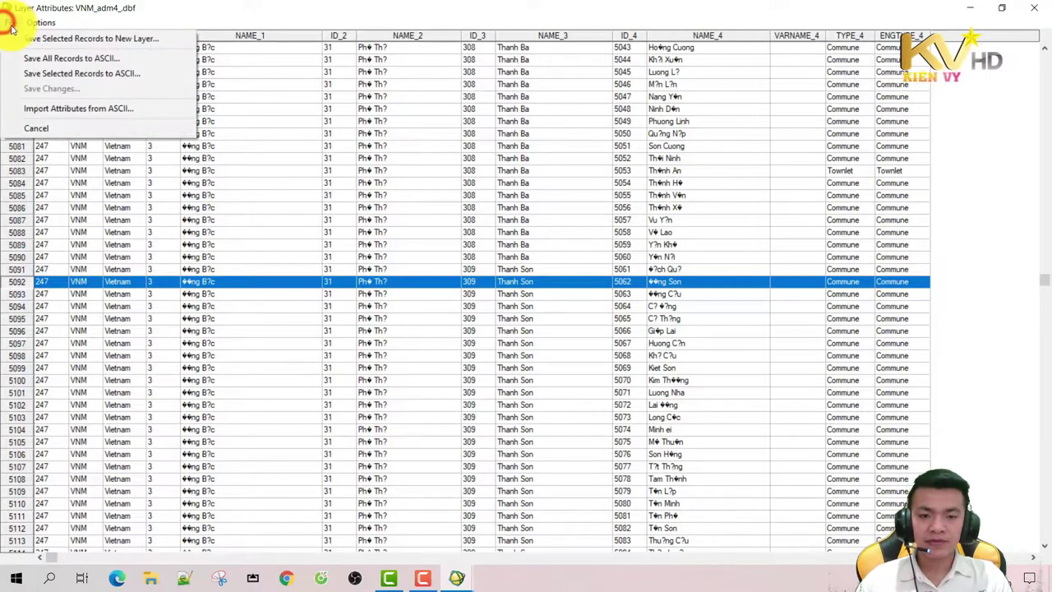
pyautogui.click(70, 56)
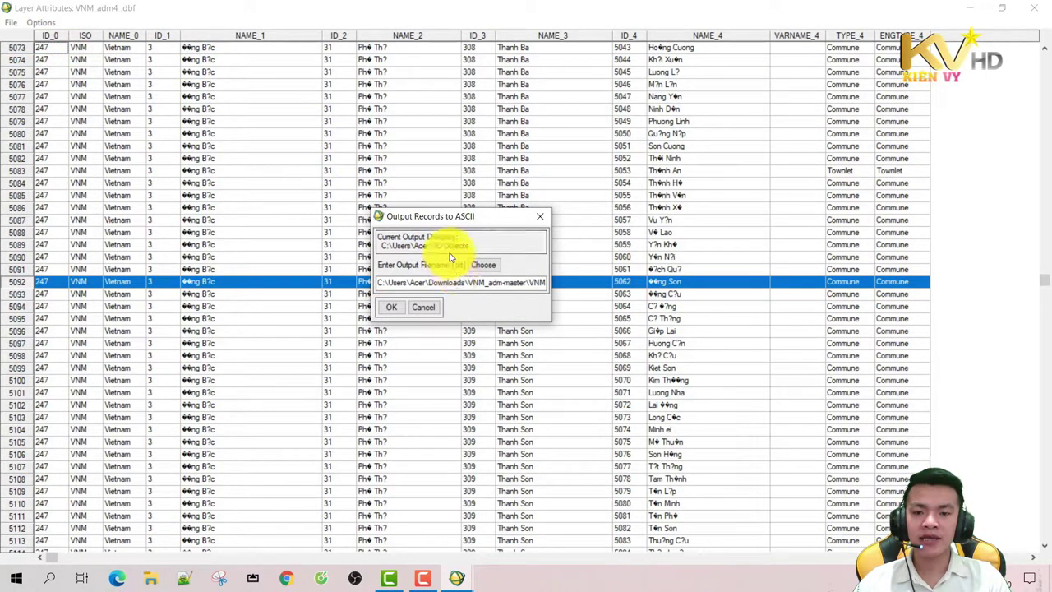
pyautogui.click(536, 217)
# Step: Save the selected commune record to a new layer, output to the file Dong-son.evf in the 3D Objects folder
pyautogui.click(7, 22)
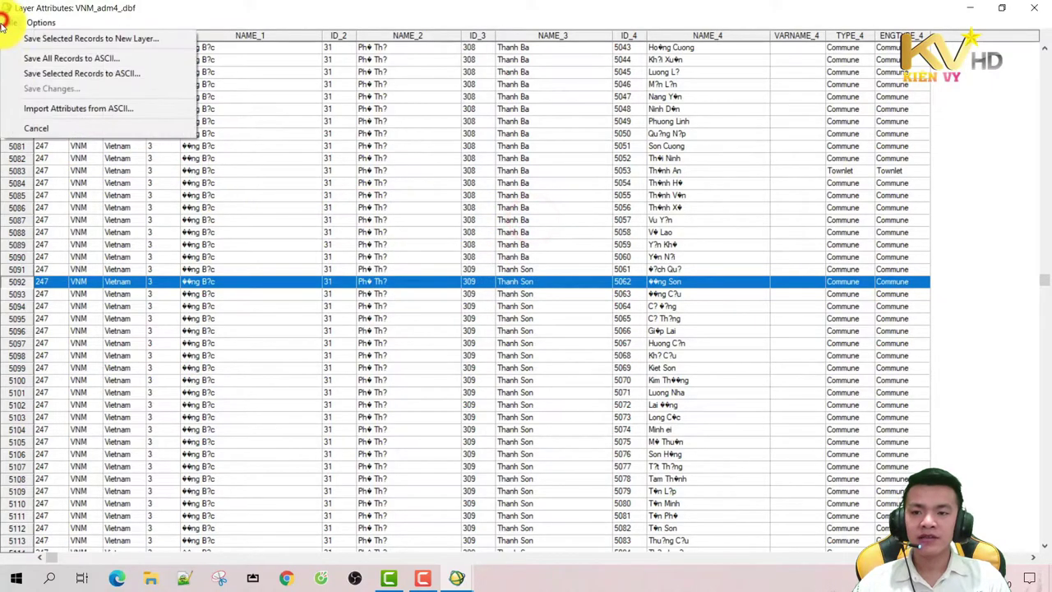
pyautogui.click(90, 37)
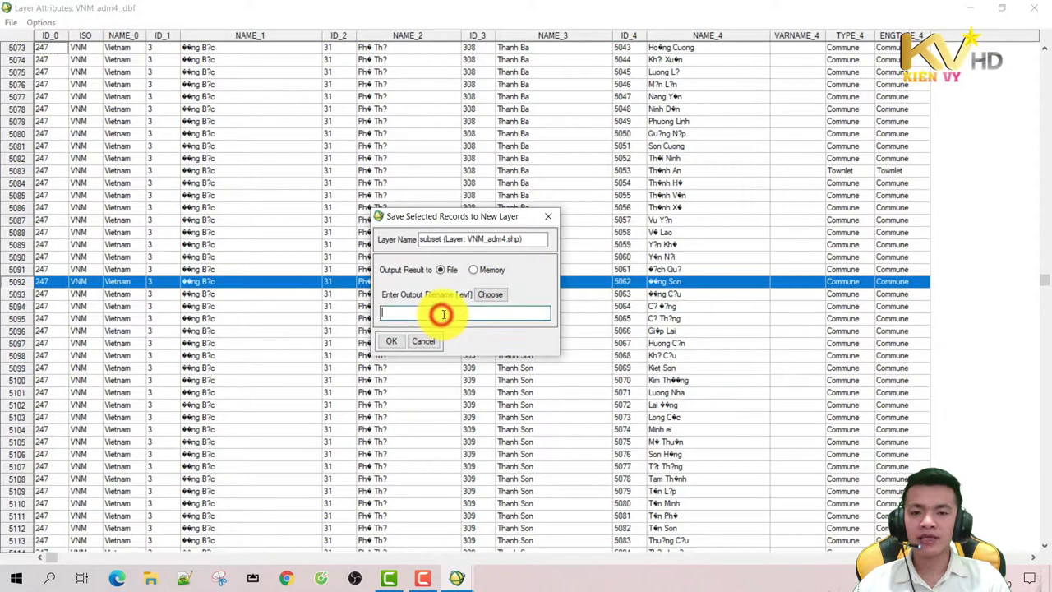
pyautogui.click(491, 296)
pyautogui.click(503, 281)
pyautogui.click(571, 417)
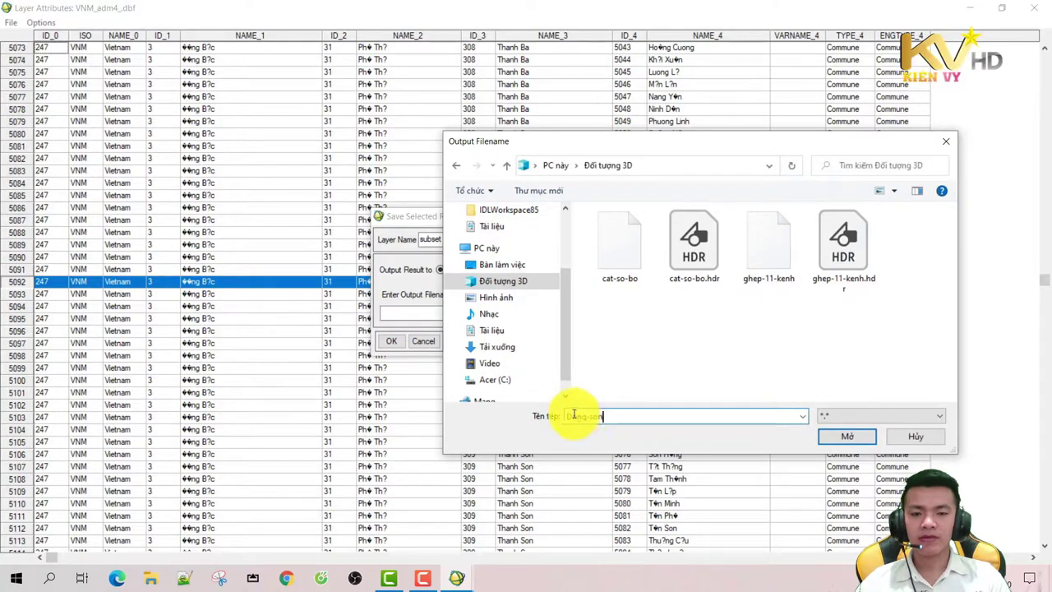
pyautogui.click(824, 438)
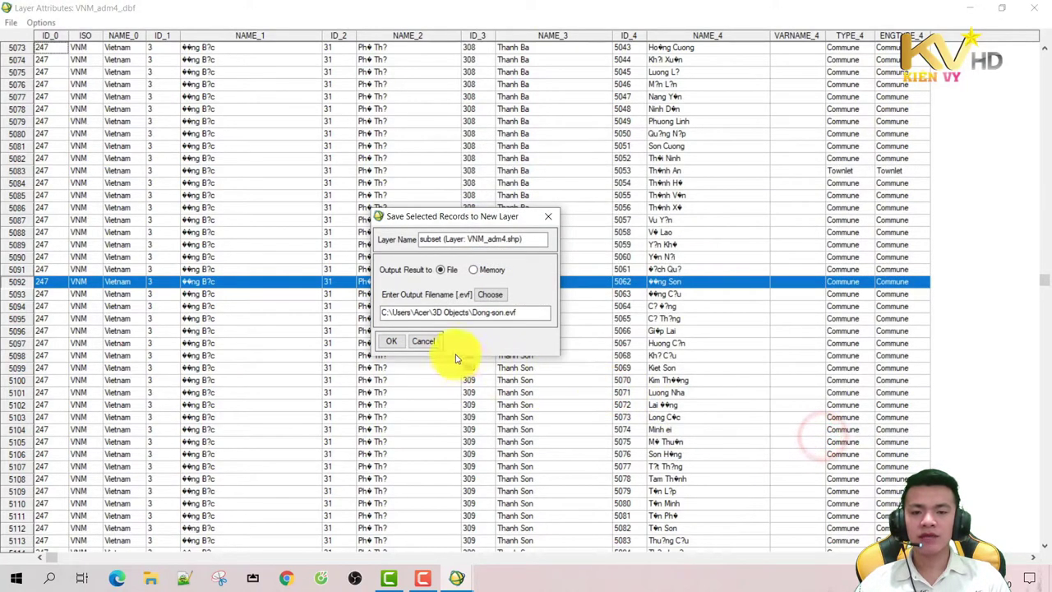
pyautogui.click(390, 340)
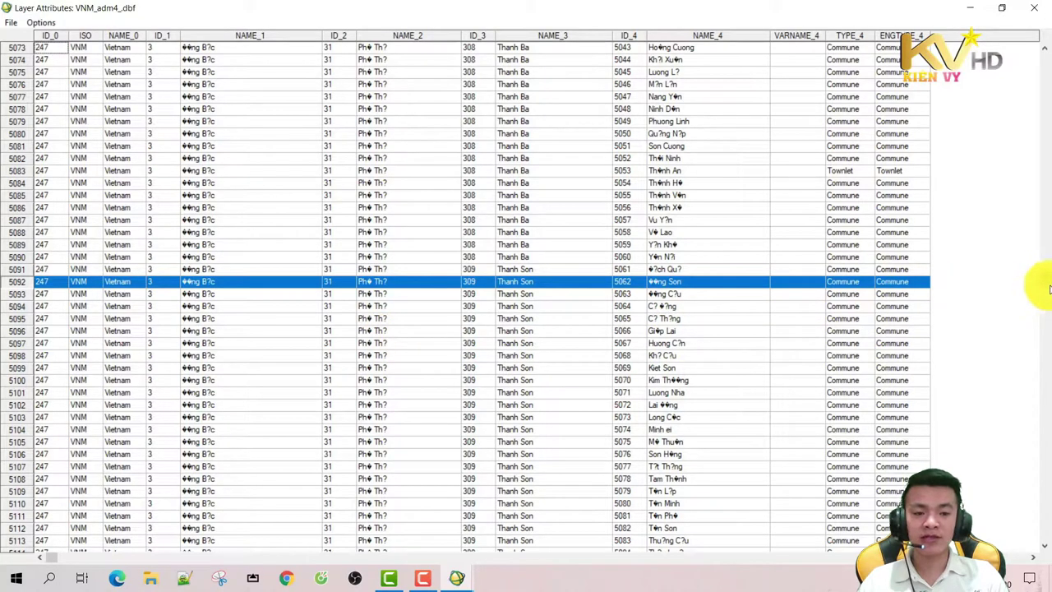
# Step: Look through the commune records around Thanh Son district in the attribute table for another commune to extract
pyautogui.moveTo(1045, 289); pyautogui.dragTo(1046, 285)
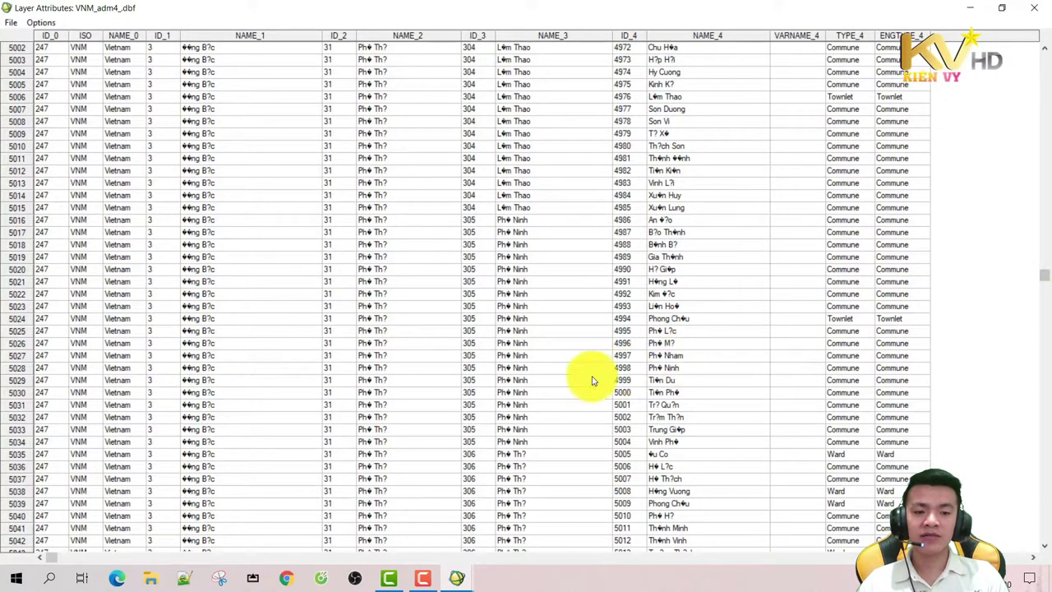
pyautogui.scroll(3, 550, 378)
pyautogui.scroll(-5, 546, 373)
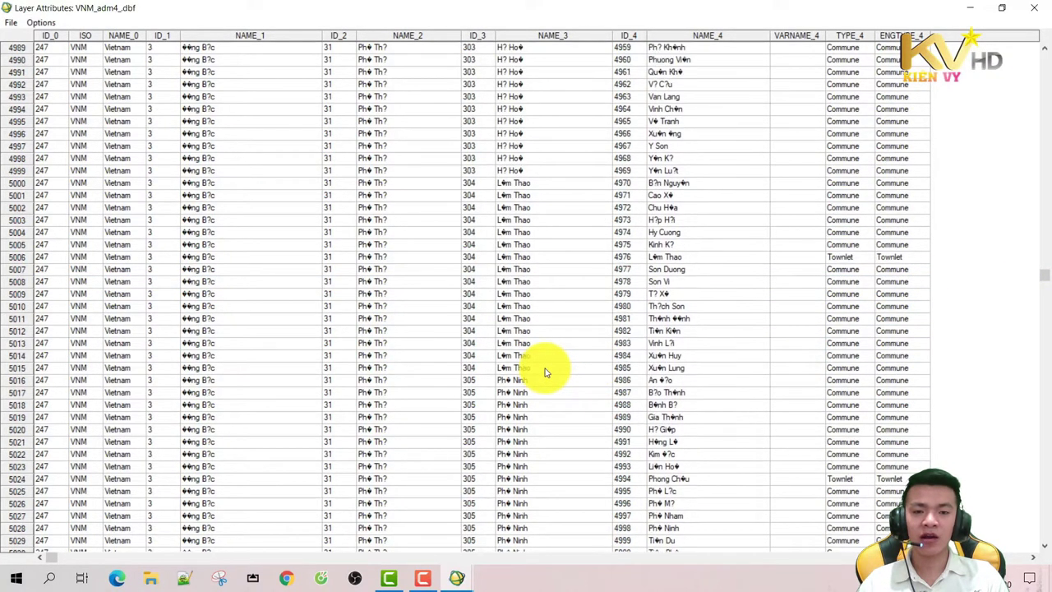
pyautogui.scroll(-4, 545, 372)
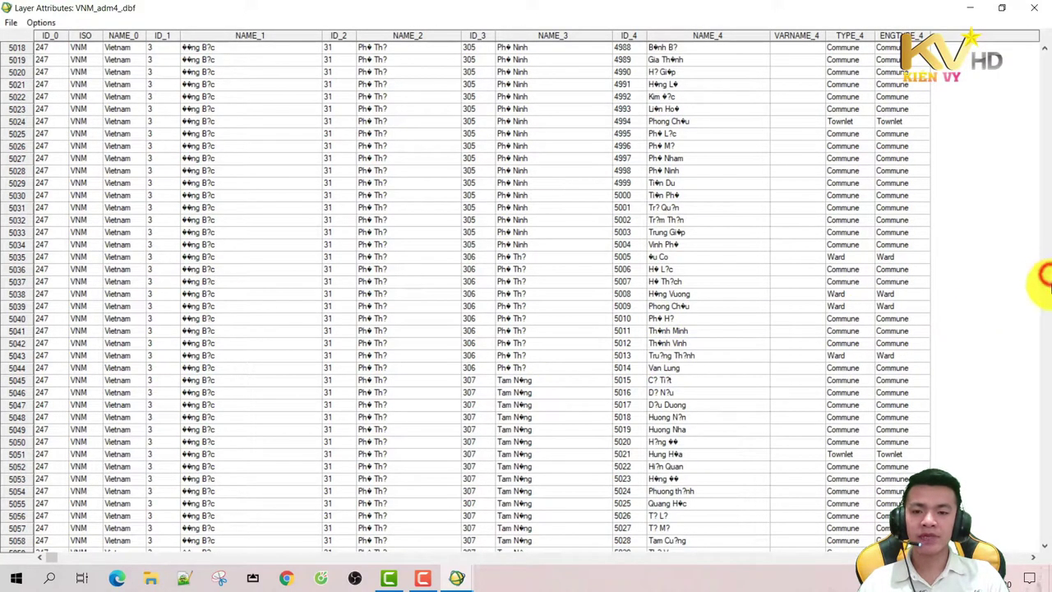
pyautogui.click(1043, 282)
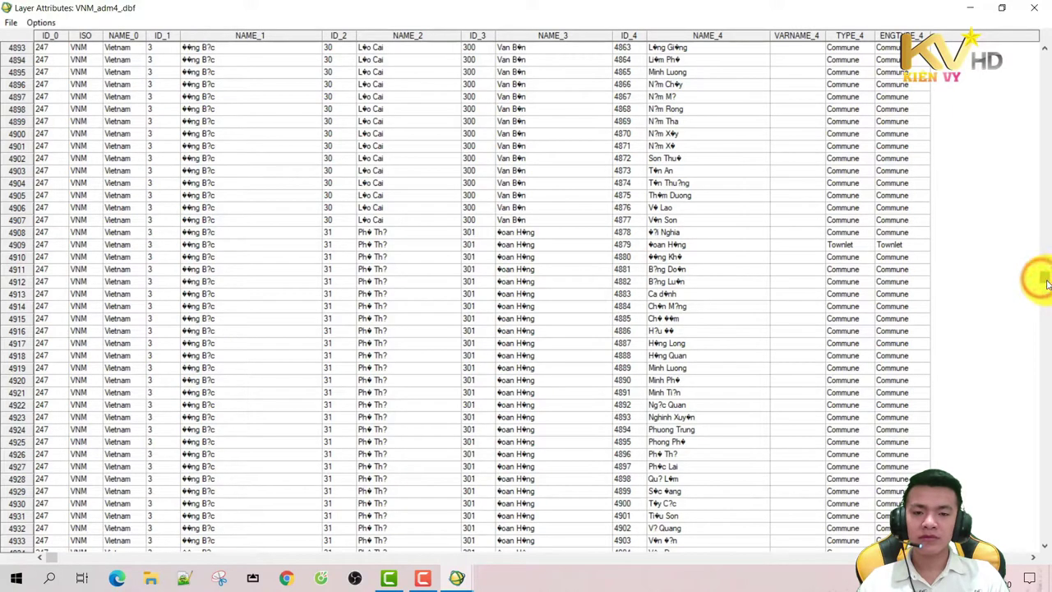
pyautogui.scroll(3, 776, 282)
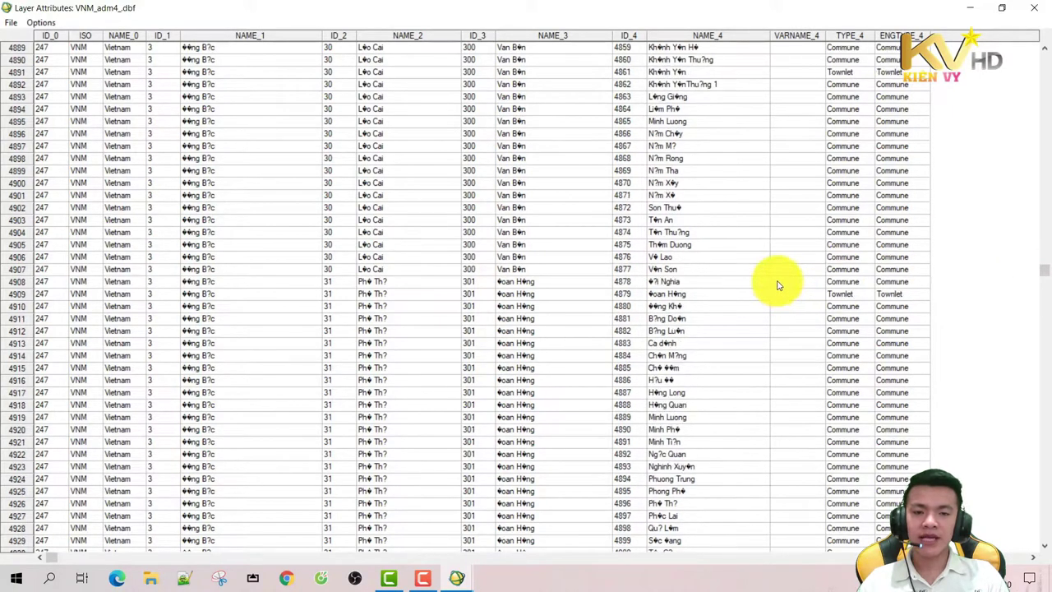
pyautogui.click(1043, 271)
pyautogui.click(1043, 269)
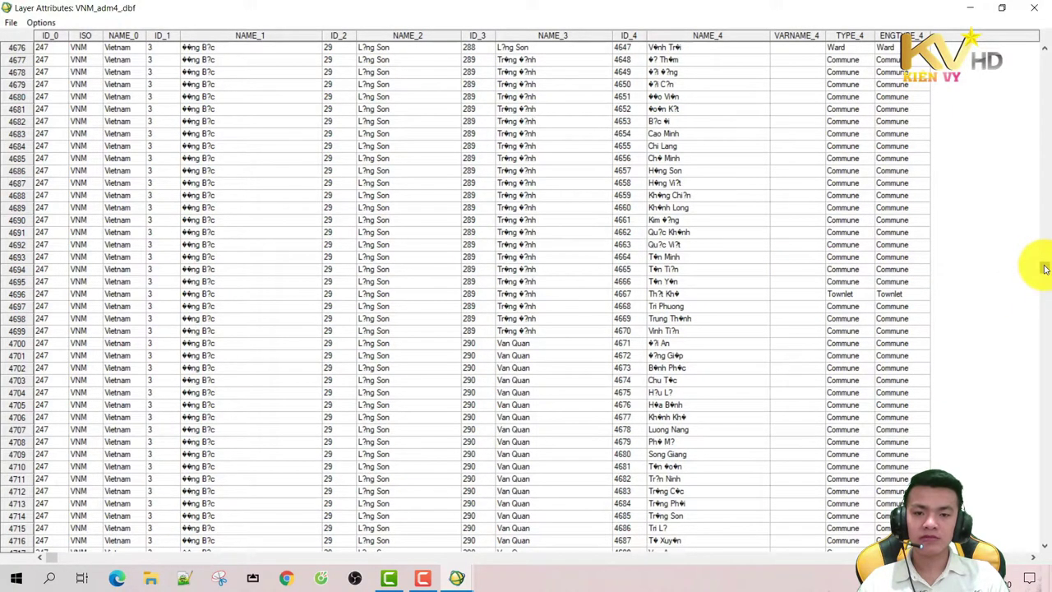
pyautogui.scroll(2, 735, 321)
pyautogui.scroll(-3, 717, 298)
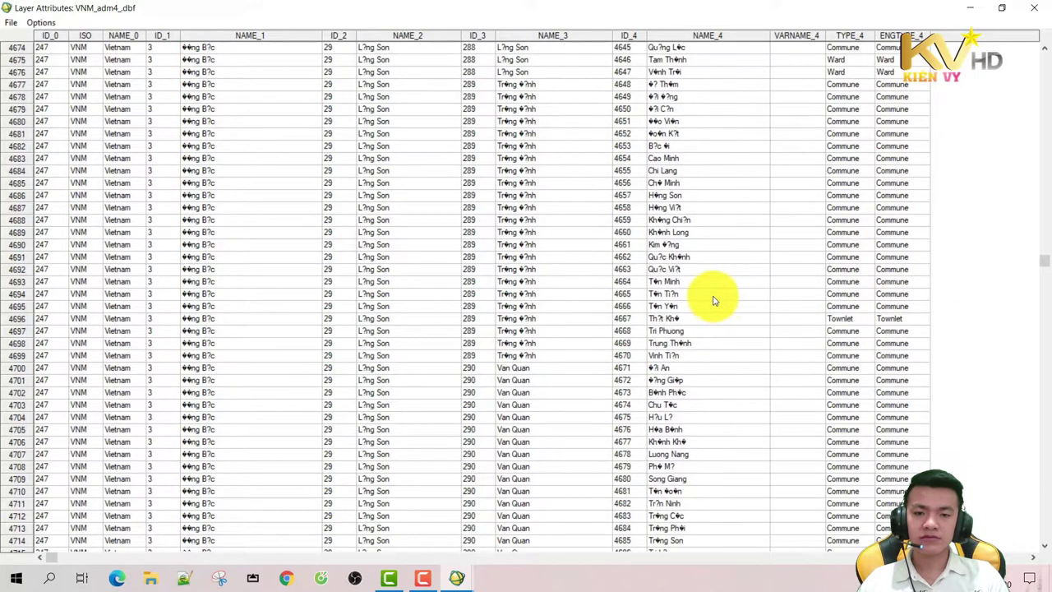
pyautogui.scroll(-2, 740, 305)
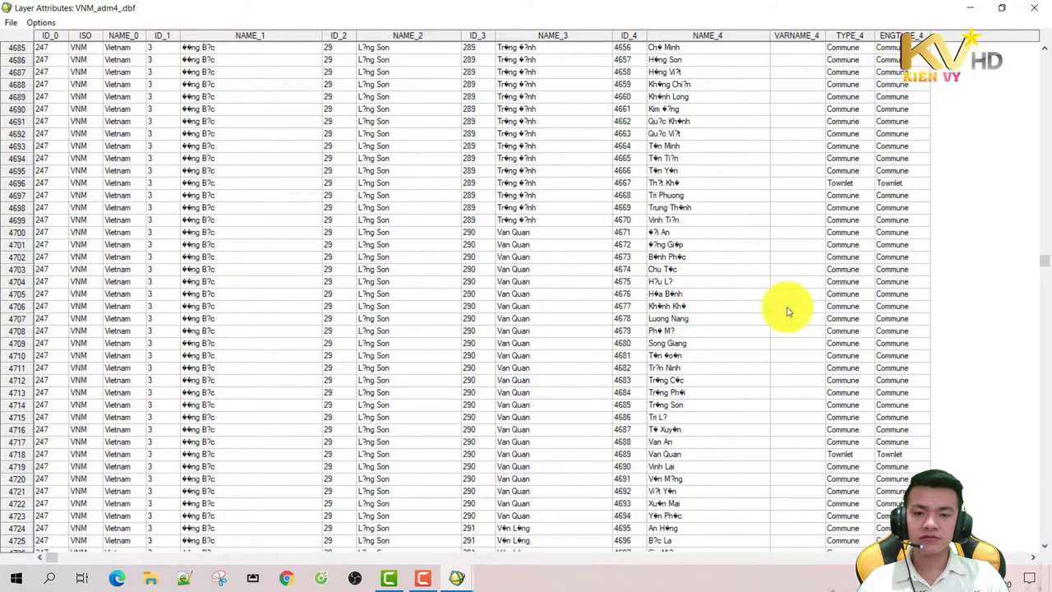
pyautogui.click(1042, 267)
pyautogui.click(1043, 267)
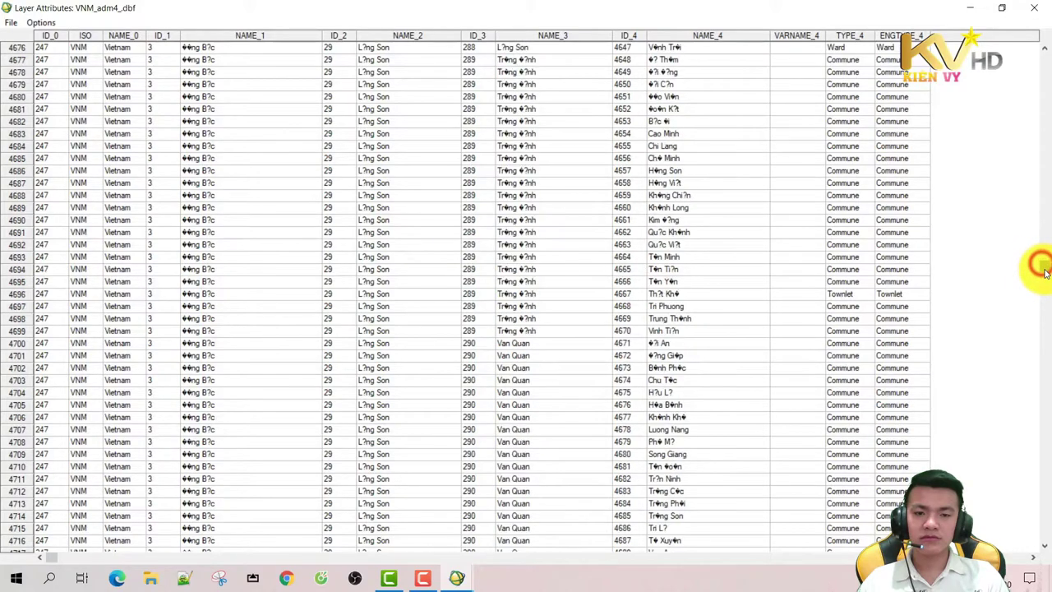
pyautogui.click(1043, 269)
pyautogui.click(1044, 273)
pyautogui.click(1048, 283)
pyautogui.click(1048, 282)
pyautogui.click(1047, 283)
pyautogui.click(1047, 282)
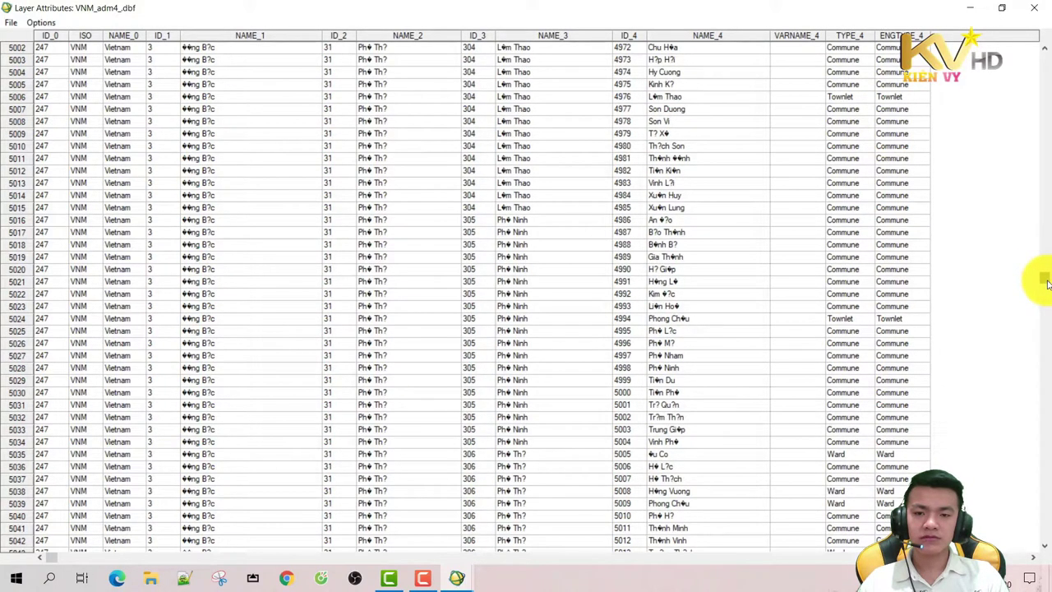
pyautogui.click(1048, 283)
pyautogui.click(1047, 284)
pyautogui.click(1044, 287)
pyautogui.click(1045, 287)
pyautogui.click(1046, 290)
pyautogui.click(1048, 293)
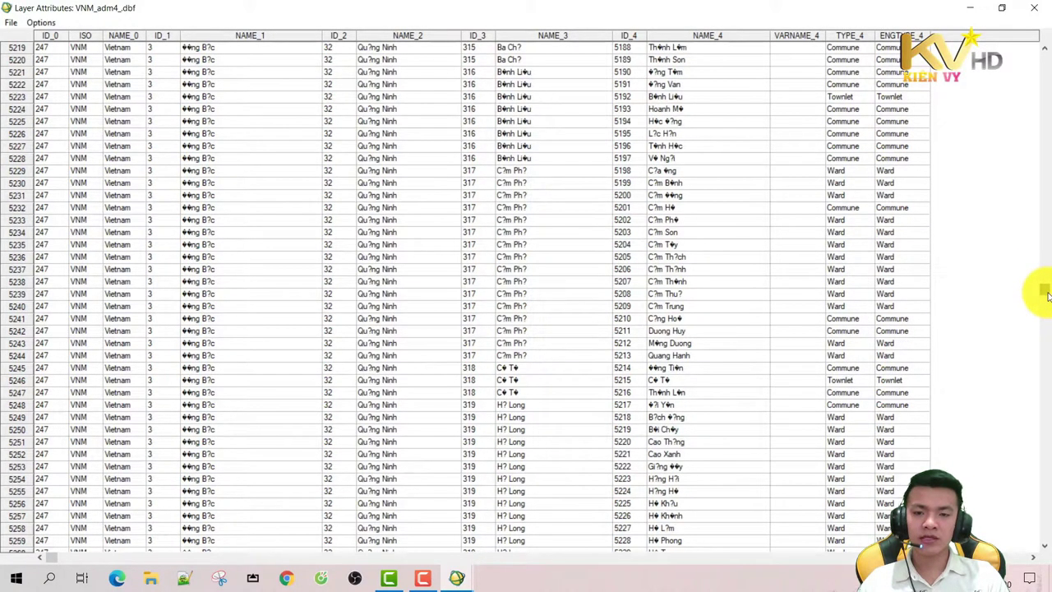
pyautogui.click(1048, 294)
pyautogui.click(1047, 290)
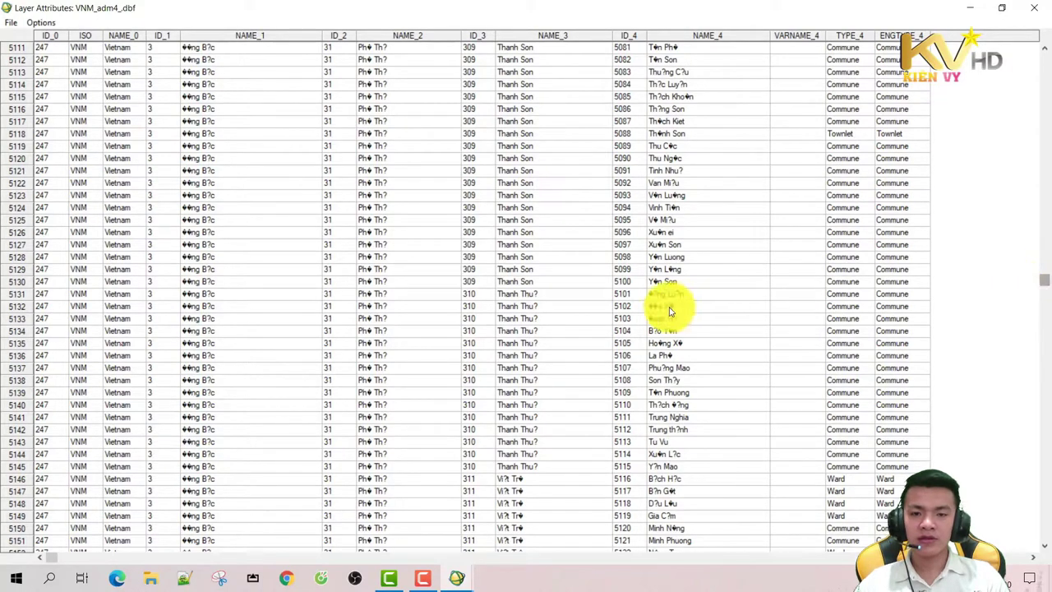
# Step: Select the Xuan Son commune record of Thanh Son district, row 5127, in the attribute table
pyautogui.scroll(1, 651, 244)
pyautogui.scroll(4, 651, 244)
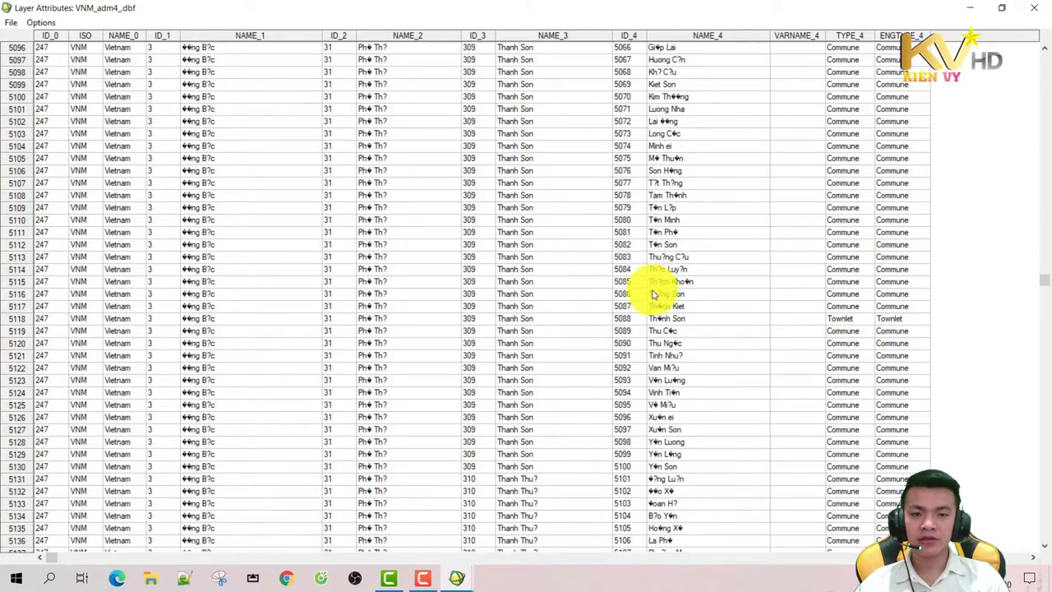
pyautogui.scroll(2, 664, 297)
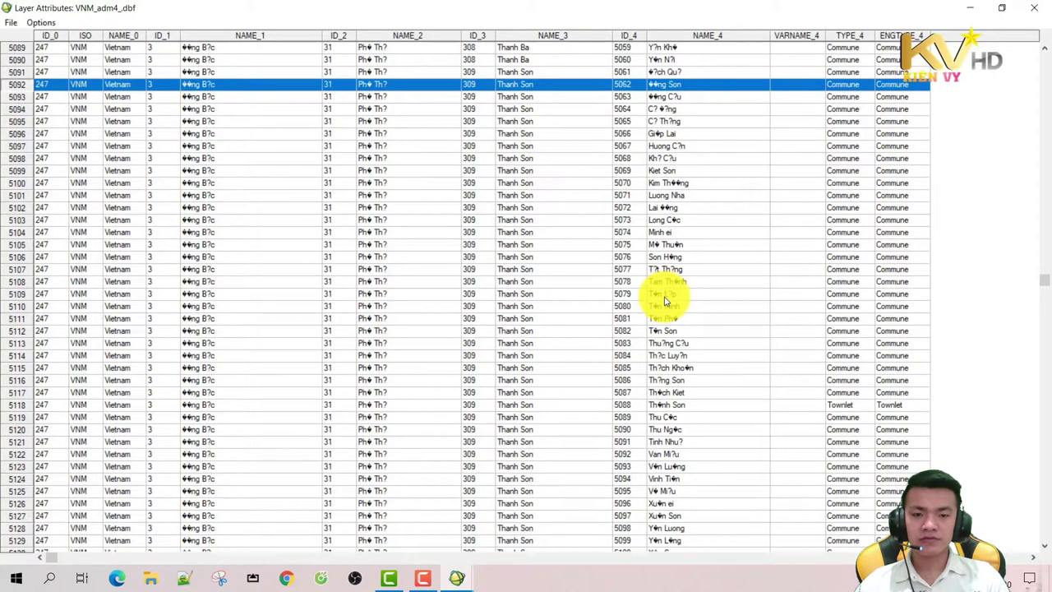
pyautogui.scroll(-2, 664, 298)
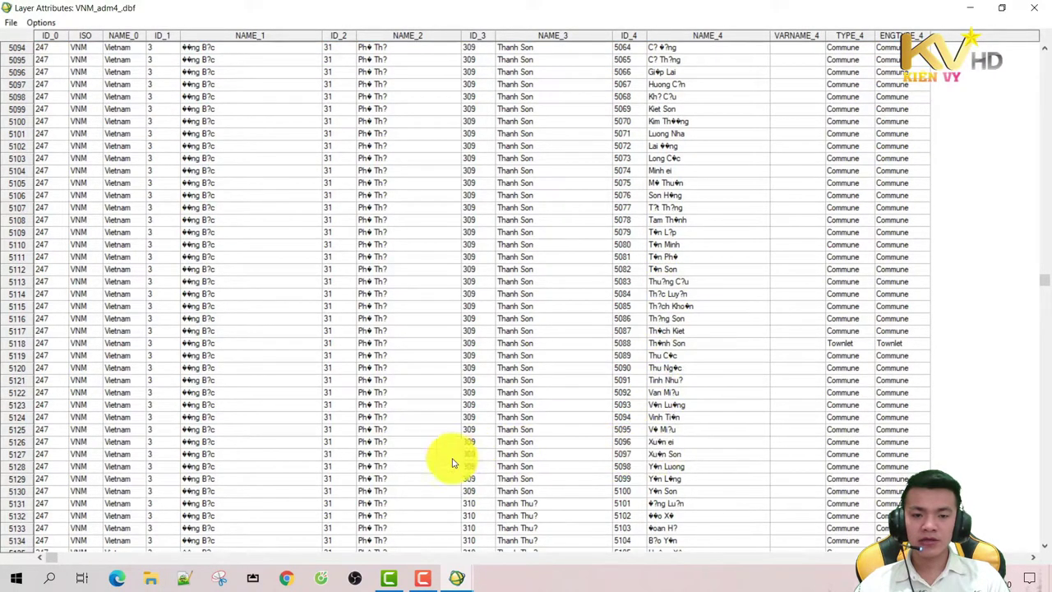
pyautogui.click(12, 458)
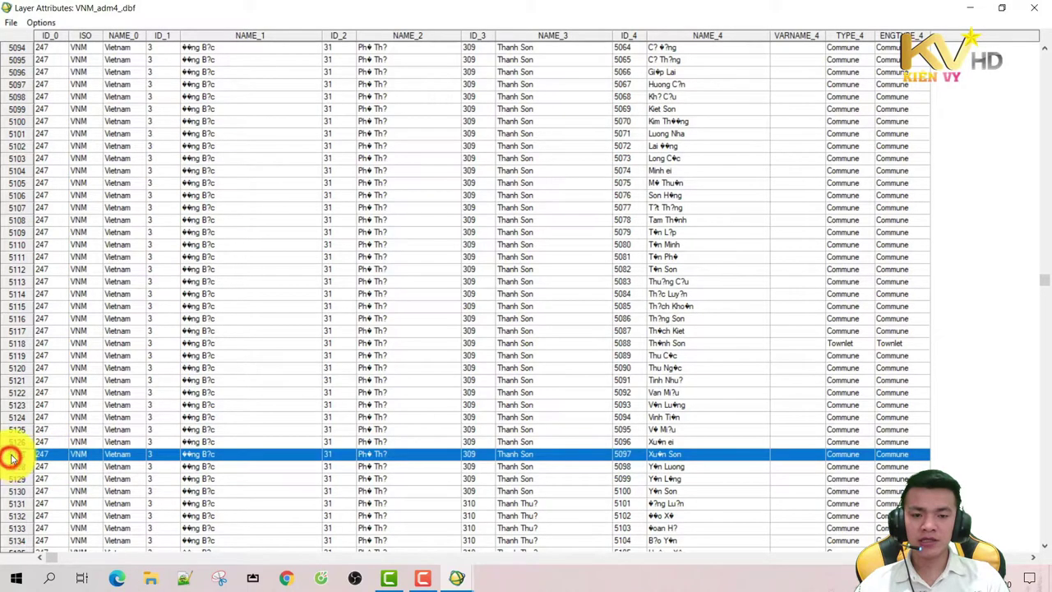
pyautogui.scroll(2, 235, 336)
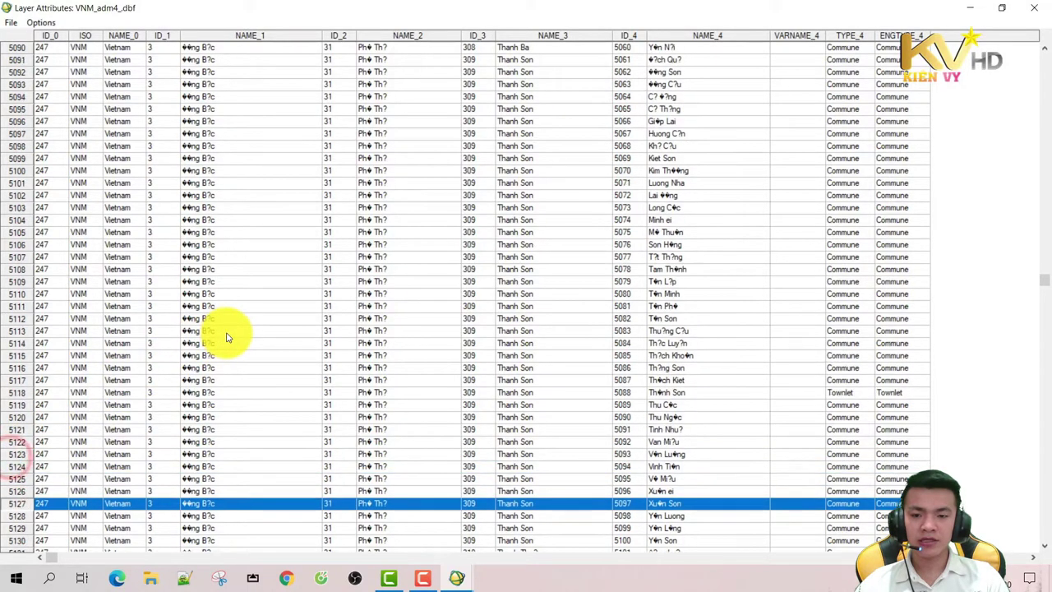
# Step: Save the selected Xuan Son record to a new layer, output to the file Xuan-son.evf in the 3D Objects folder
pyautogui.click(8, 23)
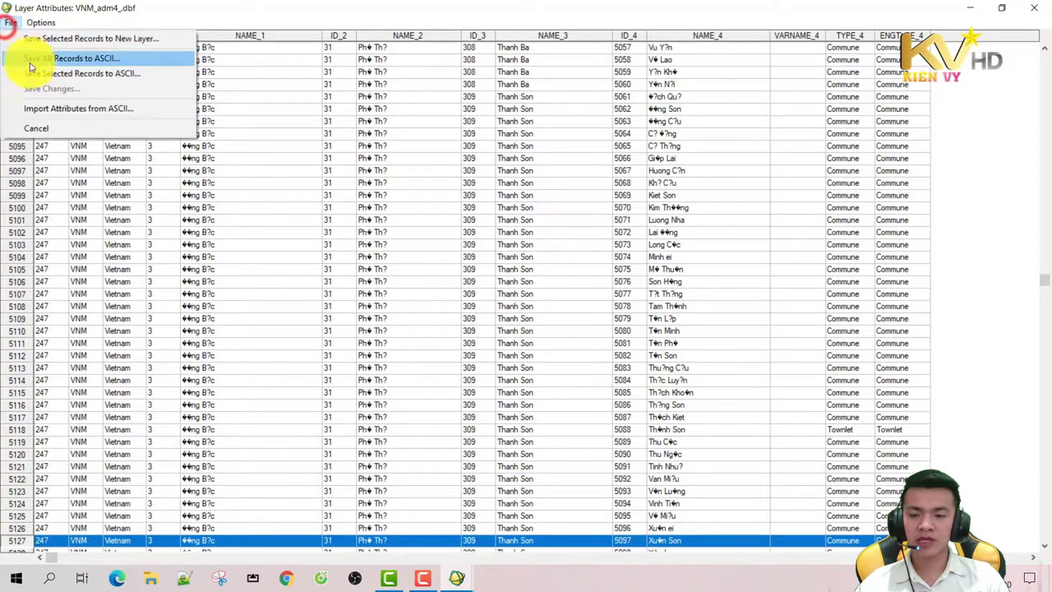
pyautogui.click(102, 43)
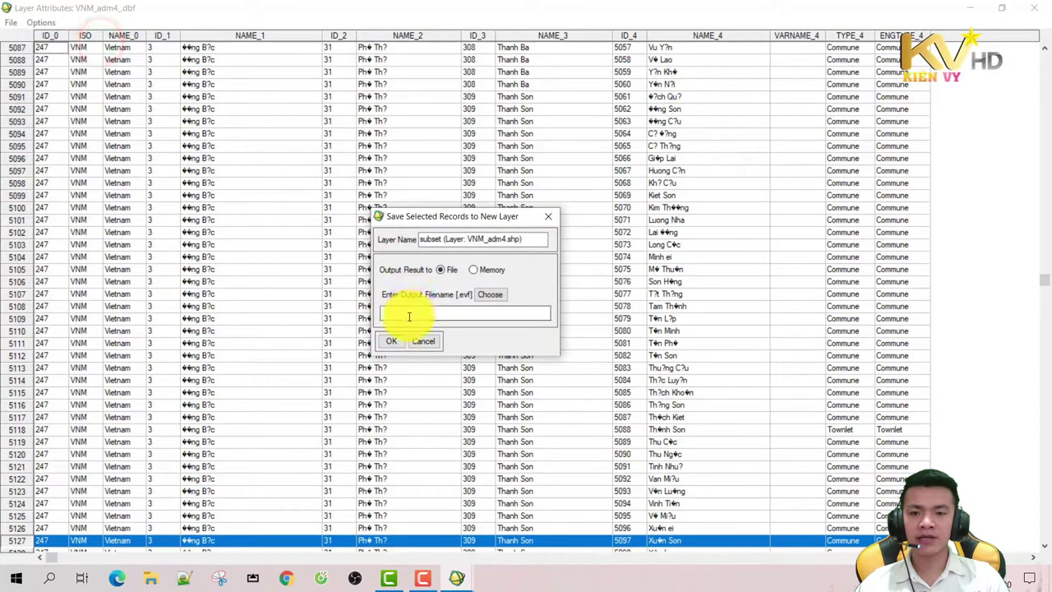
pyautogui.click(490, 294)
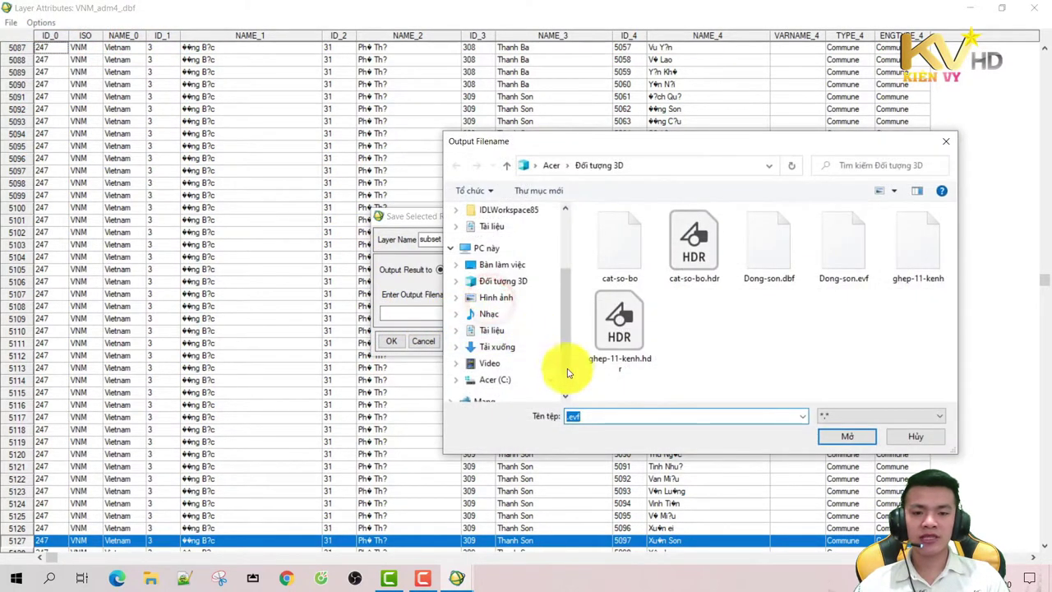
pyautogui.press('BackSpace')
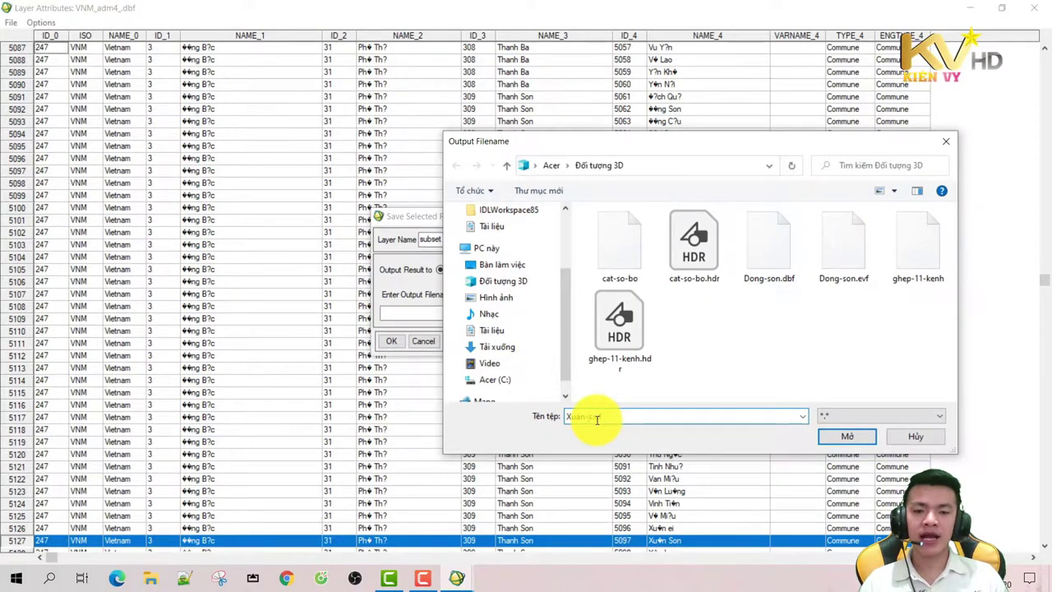
pyautogui.click(850, 438)
pyautogui.click(390, 340)
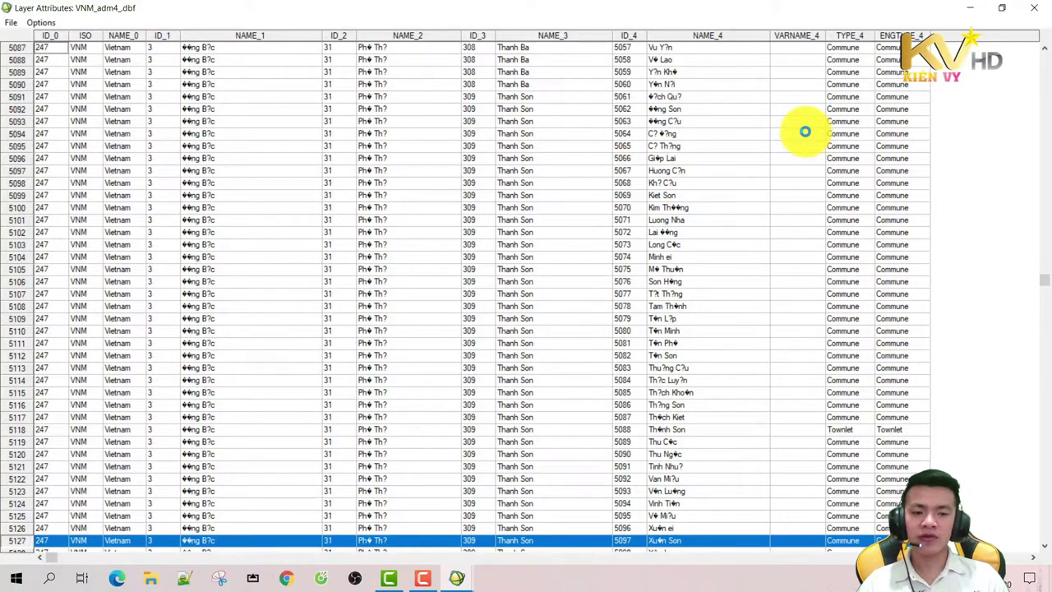
# Step: Move the restored attribute table aside and load the Dong-son.evf subset layer into a new vector window placed clear of the layer list
pyautogui.click(1003, 8)
pyautogui.moveTo(413, 124); pyautogui.dragTo(1051, 356)
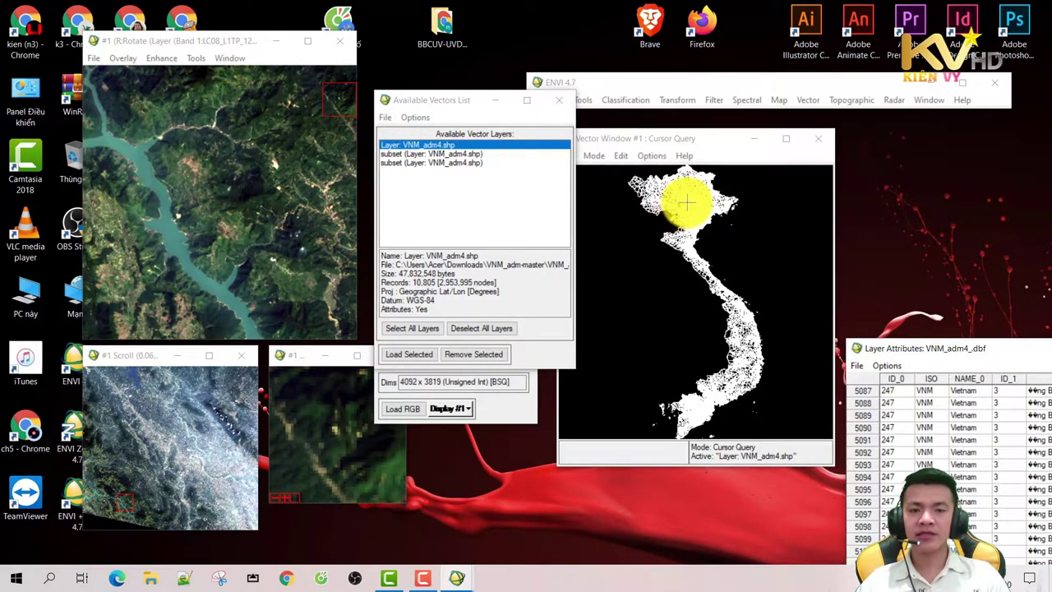
pyautogui.click(403, 155)
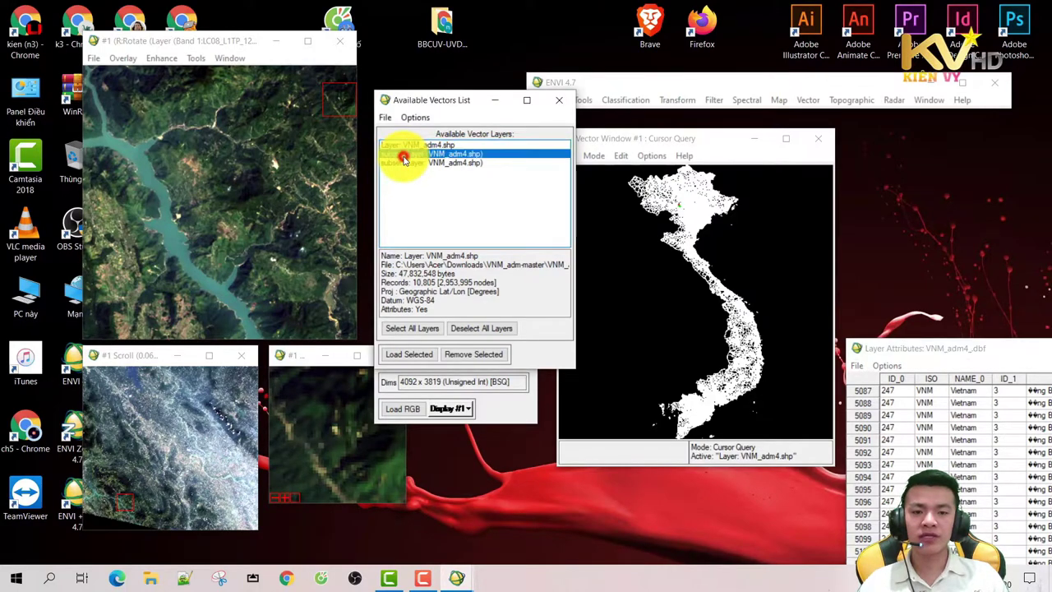
pyautogui.click(414, 356)
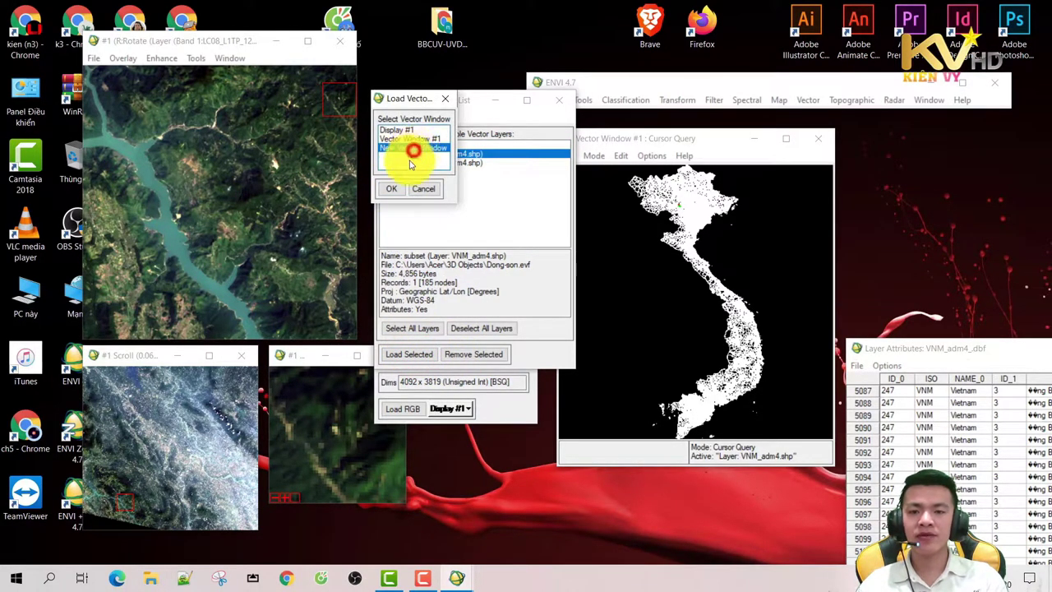
pyautogui.click(392, 188)
pyautogui.moveTo(297, 111); pyautogui.dragTo(795, 118)
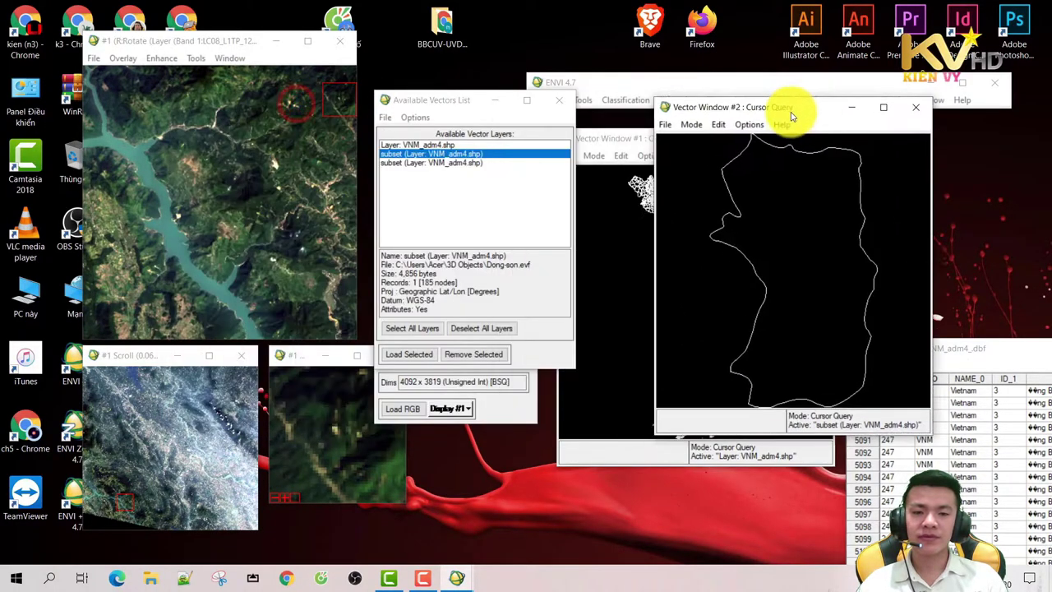
# Step: Load the Xuan-son.evf subset layer into its own new vector window and place it clear of the layer list
pyautogui.click(452, 163)
pyautogui.click(413, 354)
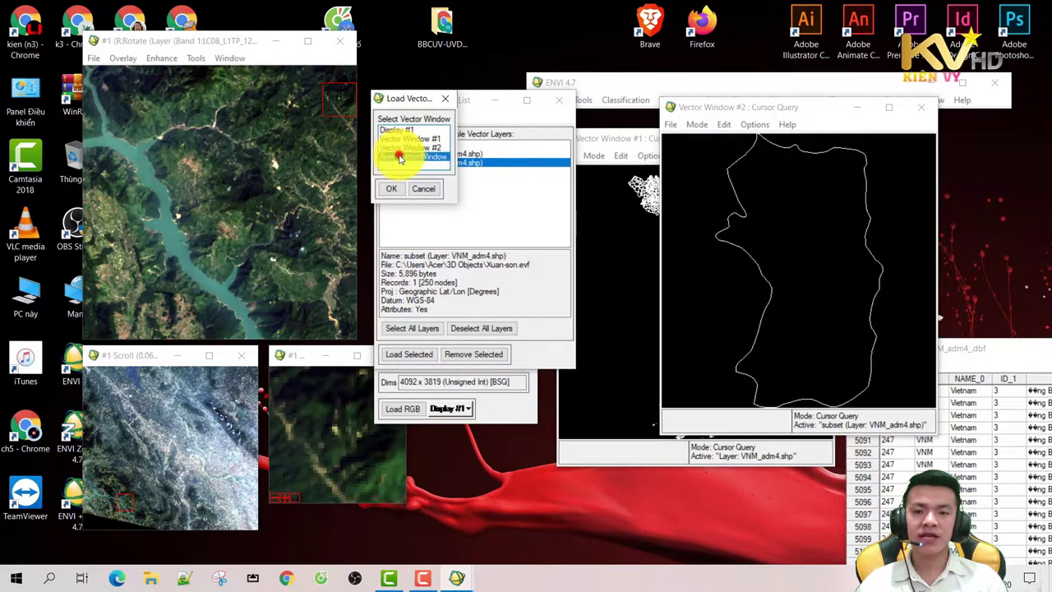
pyautogui.click(391, 189)
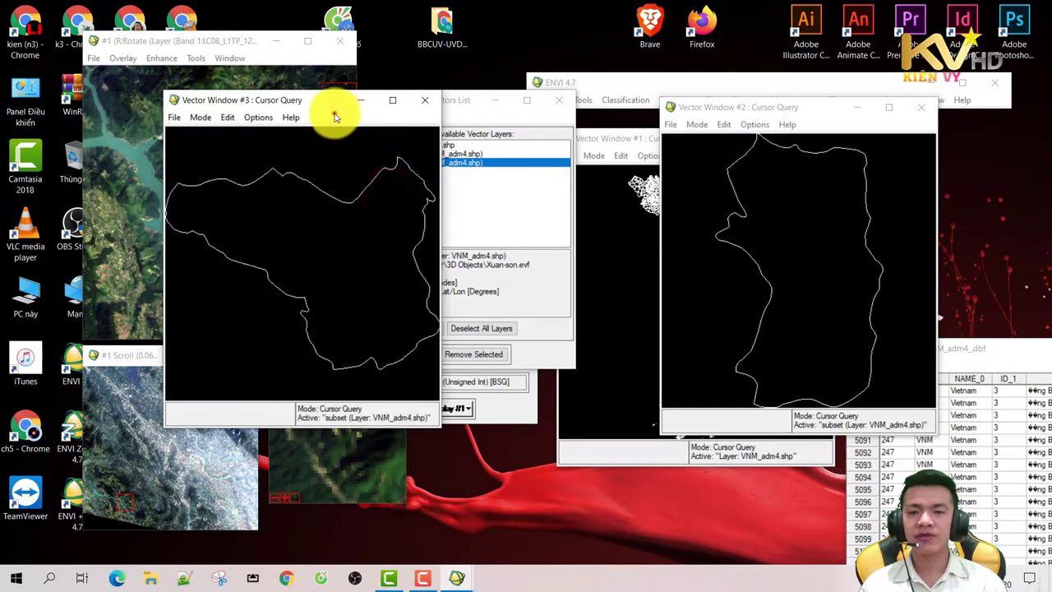
pyautogui.moveTo(296, 97); pyautogui.dragTo(411, 130)
pyautogui.moveTo(482, 162); pyautogui.dragTo(909, 242)
# Step: Enlarge the Dong Son vector window to view its boundary, and restore it to a spot above the other windows
pyautogui.click(751, 109)
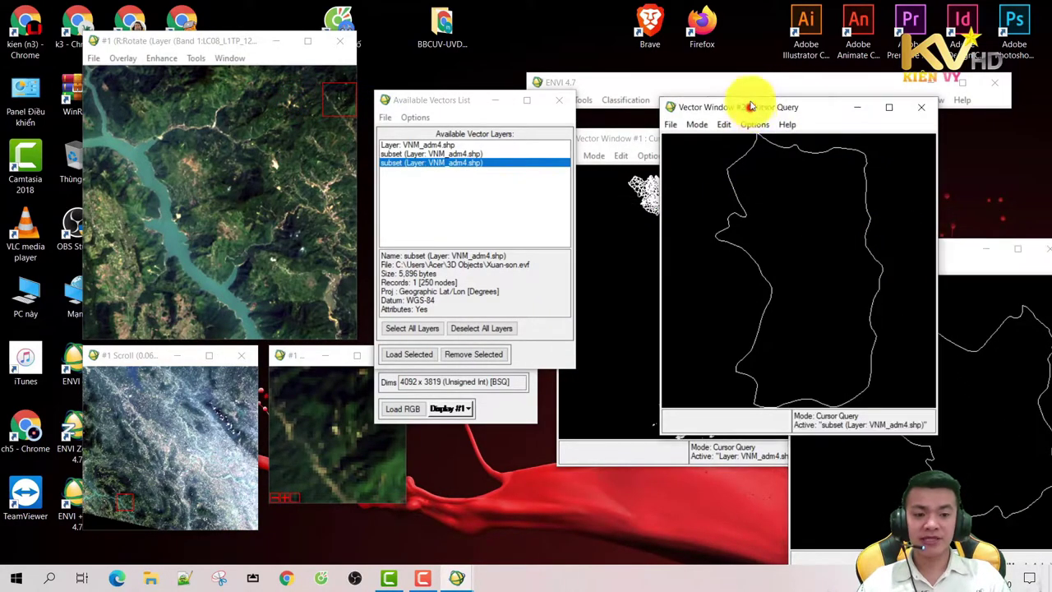
pyautogui.doubleClick(751, 109)
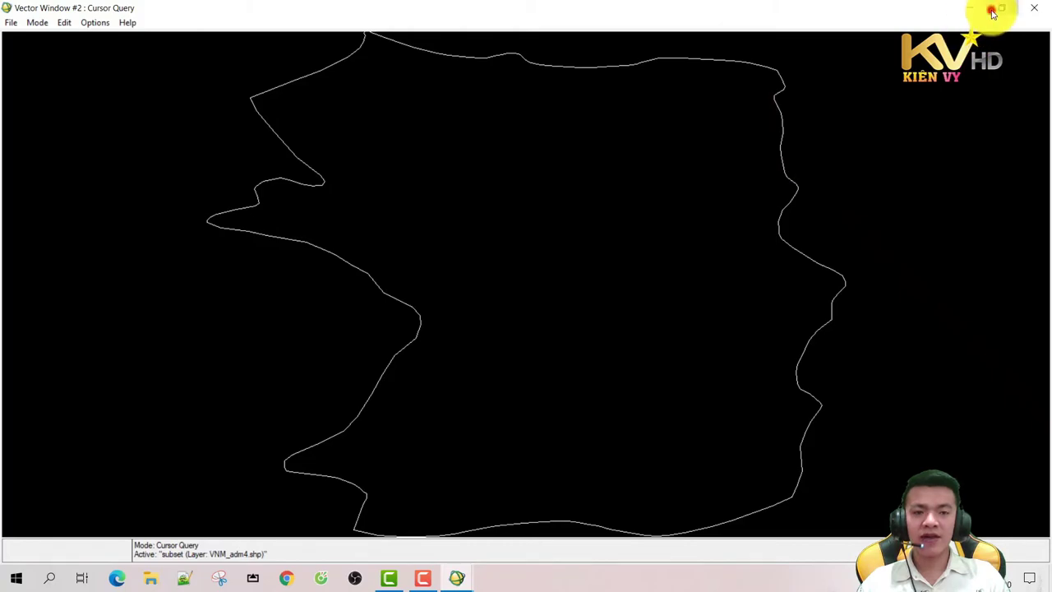
pyautogui.click(992, 12)
pyautogui.moveTo(761, 108); pyautogui.dragTo(754, 37)
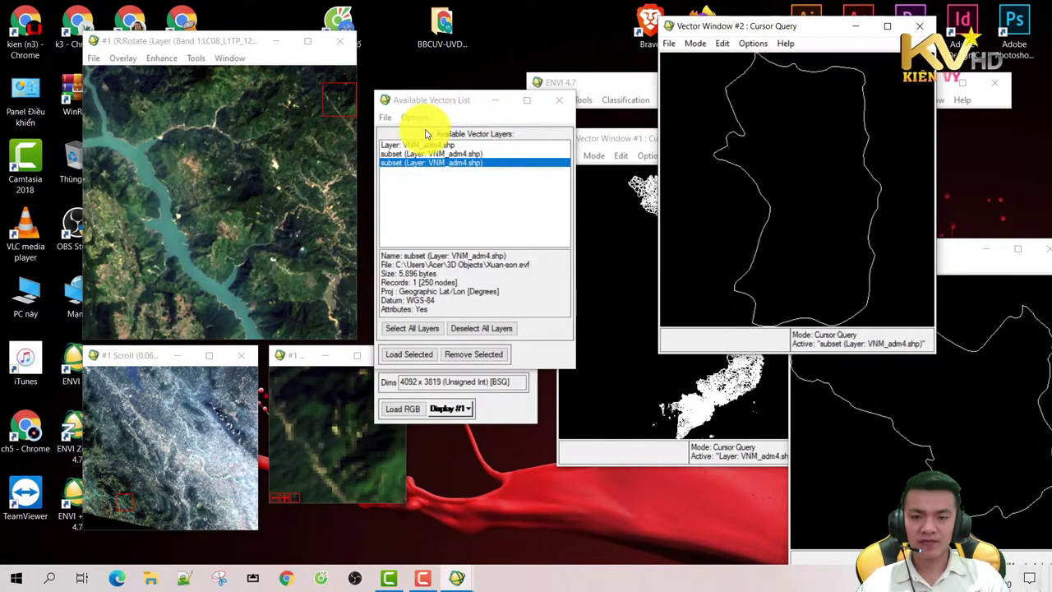
# Step: Export the active Dong Son boundary layer to ROIs associated with the cat-so-bo image
pyautogui.click(671, 44)
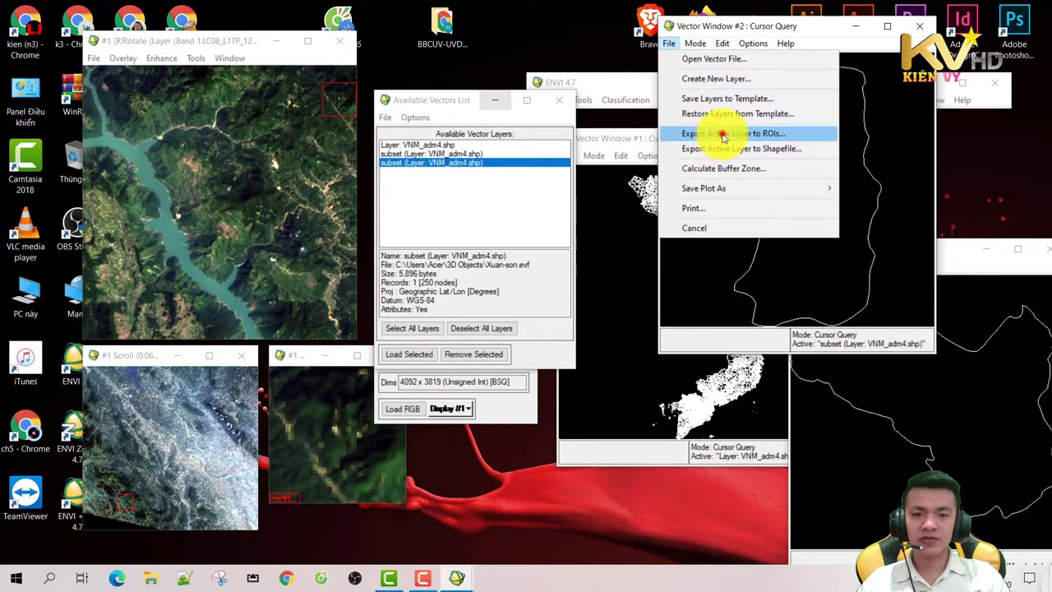
pyautogui.click(724, 133)
pyautogui.click(192, 133)
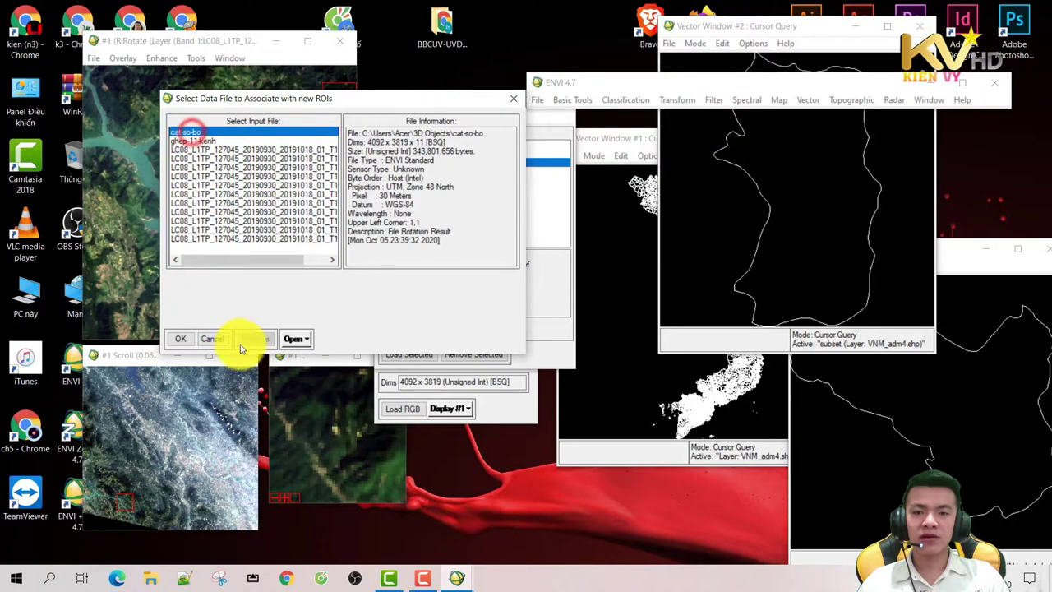
pyautogui.click(177, 340)
pyautogui.click(383, 250)
pyautogui.click(391, 317)
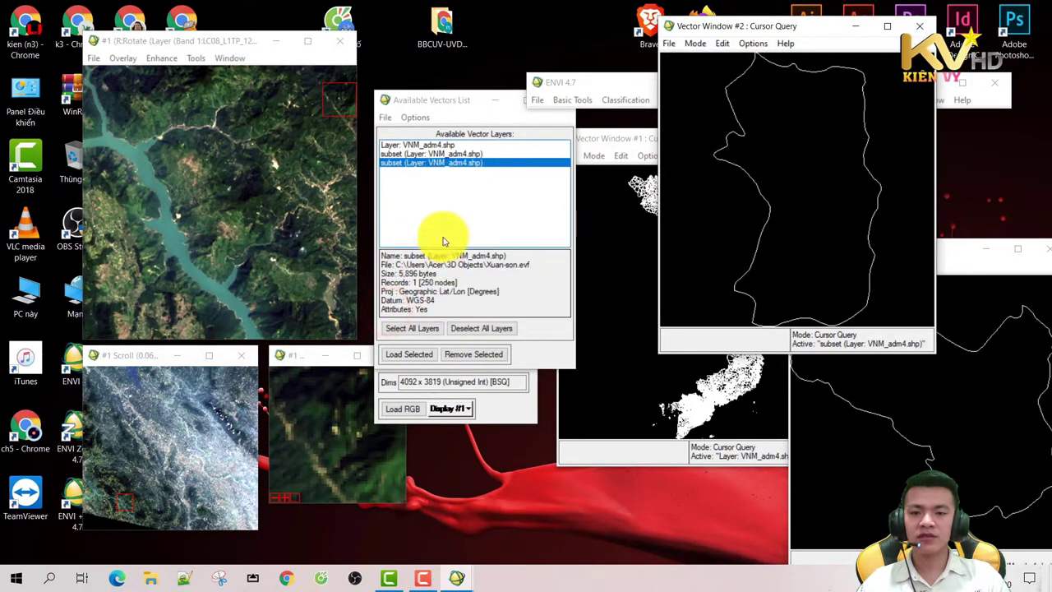